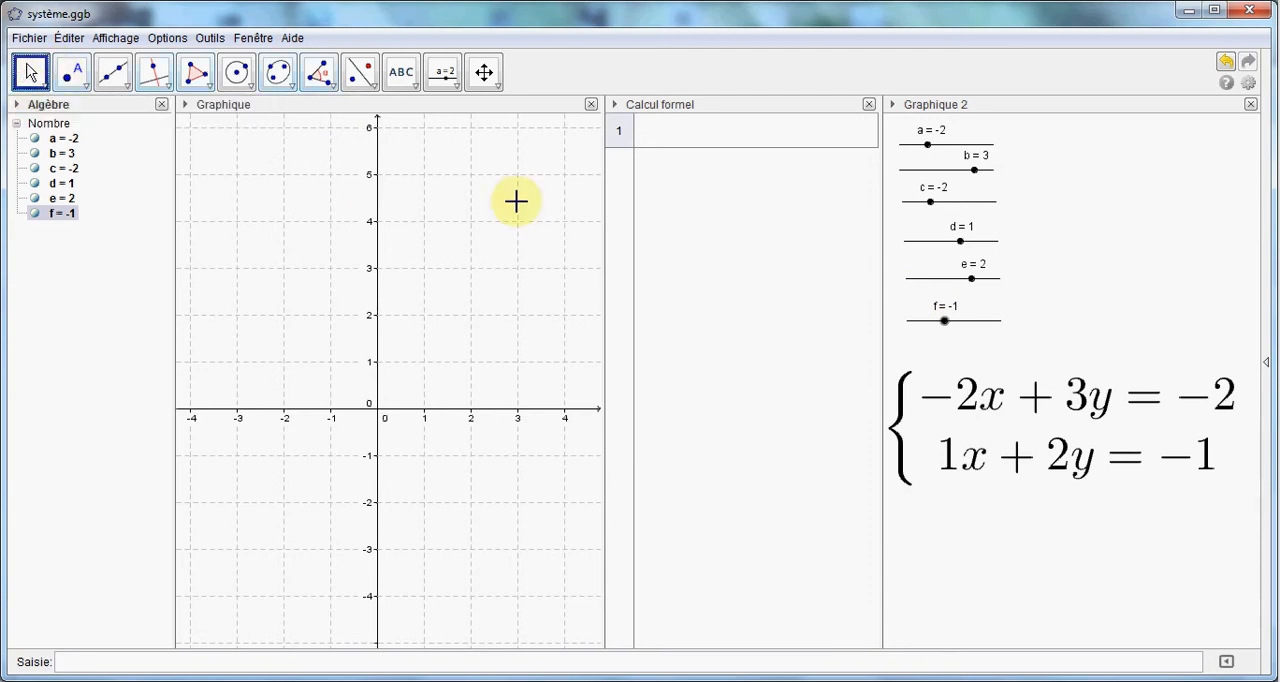
Set slider f to 0
{"action": "mouse_move", "coordinate": [946, 322]}
{"action": "left_mouse_down"}
{"action": "mouse_move", "coordinate": [960, 323]}
{"action": "mouse_move", "coordinate": [934, 328]}
{"action": "mouse_move", "coordinate": [957, 334]}
{"action": "mouse_move", "coordinate": [951, 320]}
{"action": "left_mouse_up"}
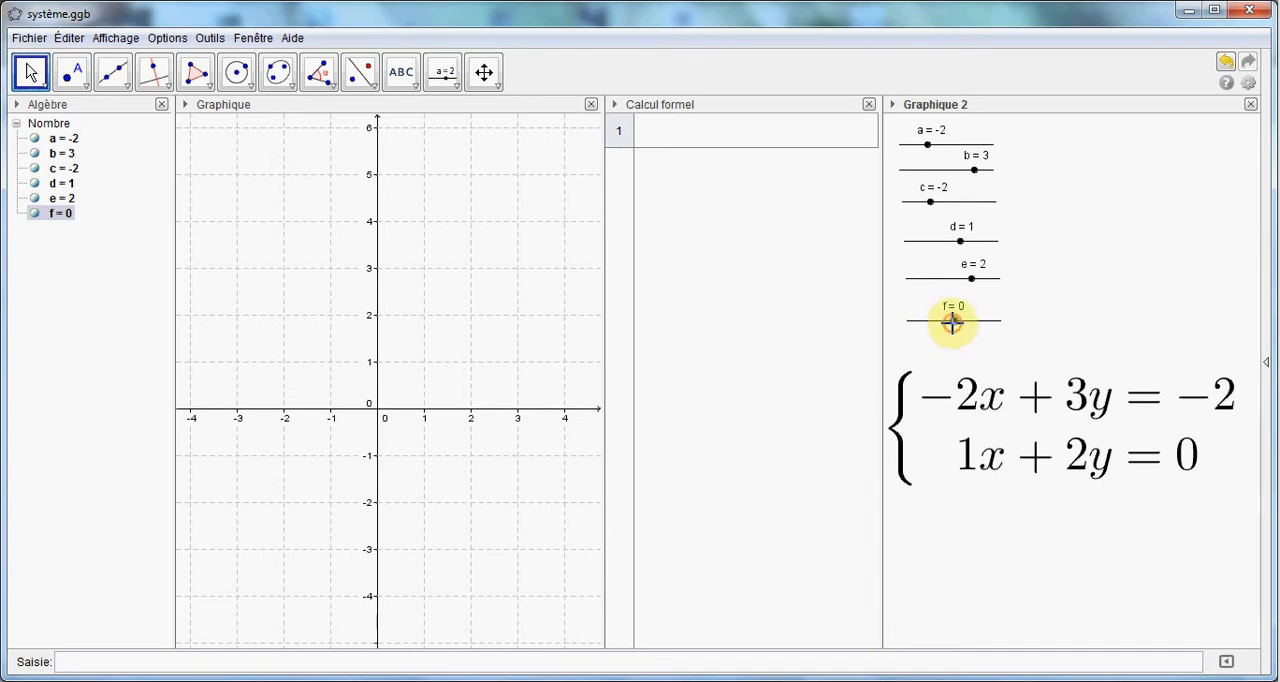
Examine the LaTeX definition of the equation system text and the objects that can be inserted into it
{"action": "mouse_move", "coordinate": [995, 413]}
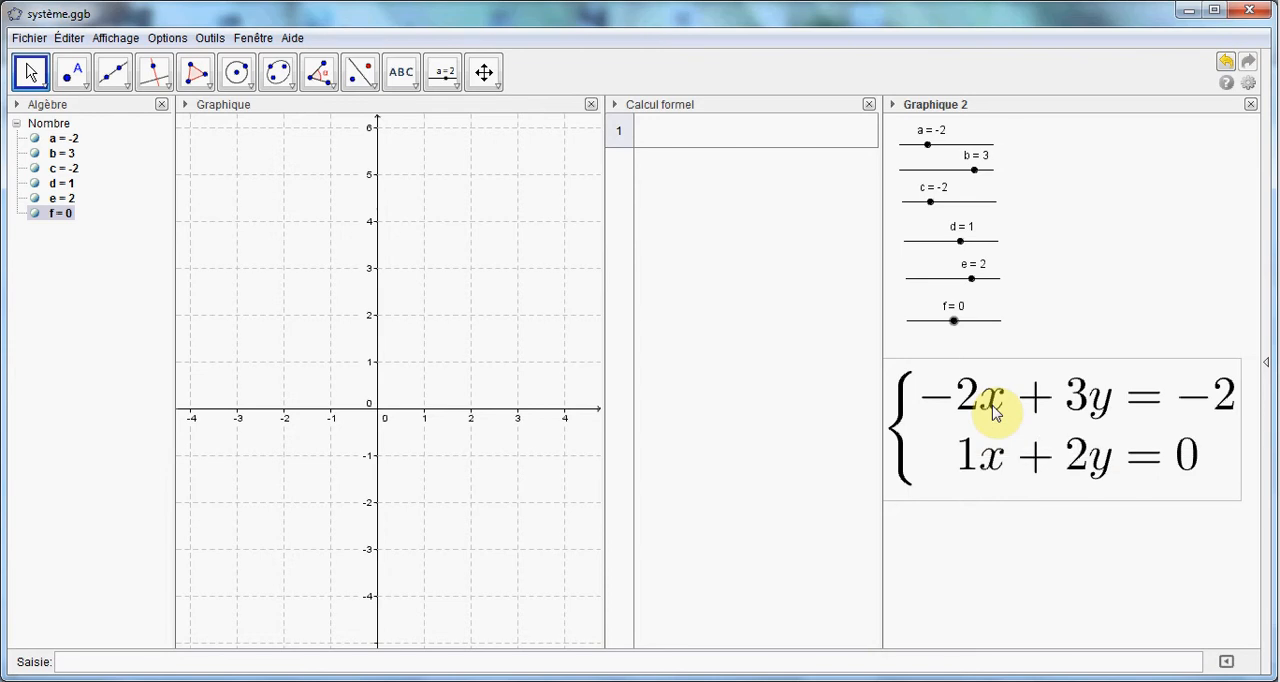
{"action": "right_click", "coordinate": [995, 413]}
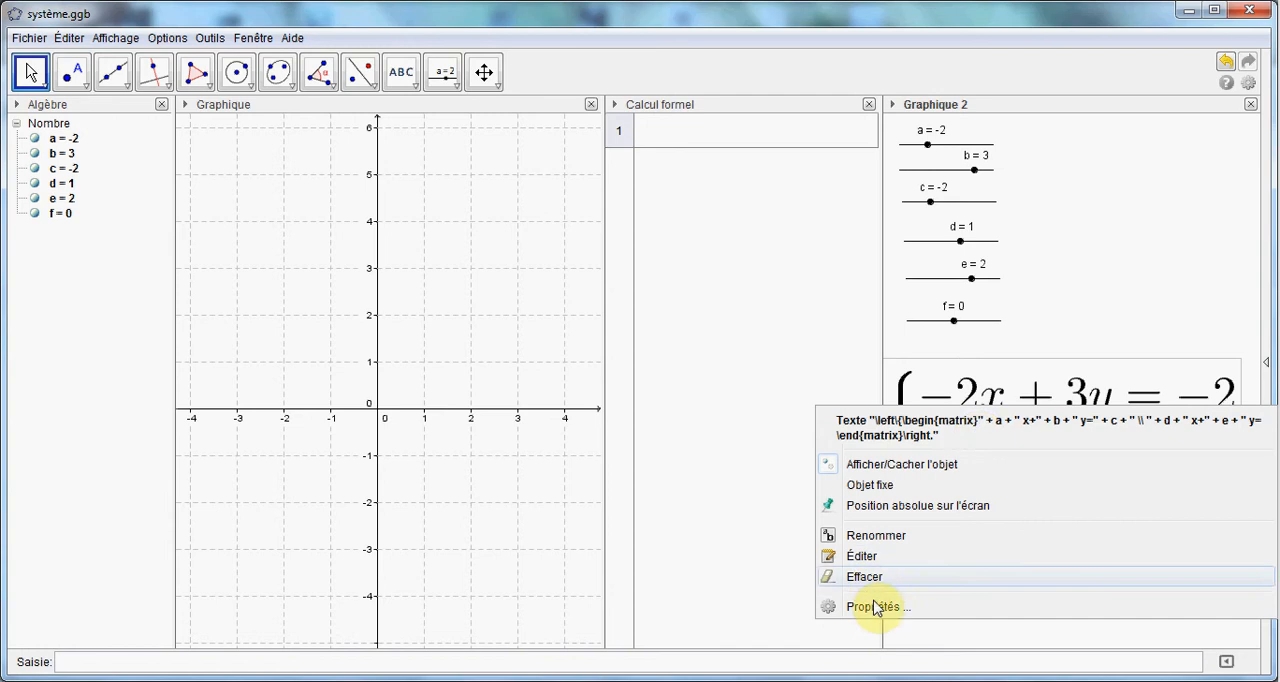
{"action": "left_click", "coordinate": [874, 607]}
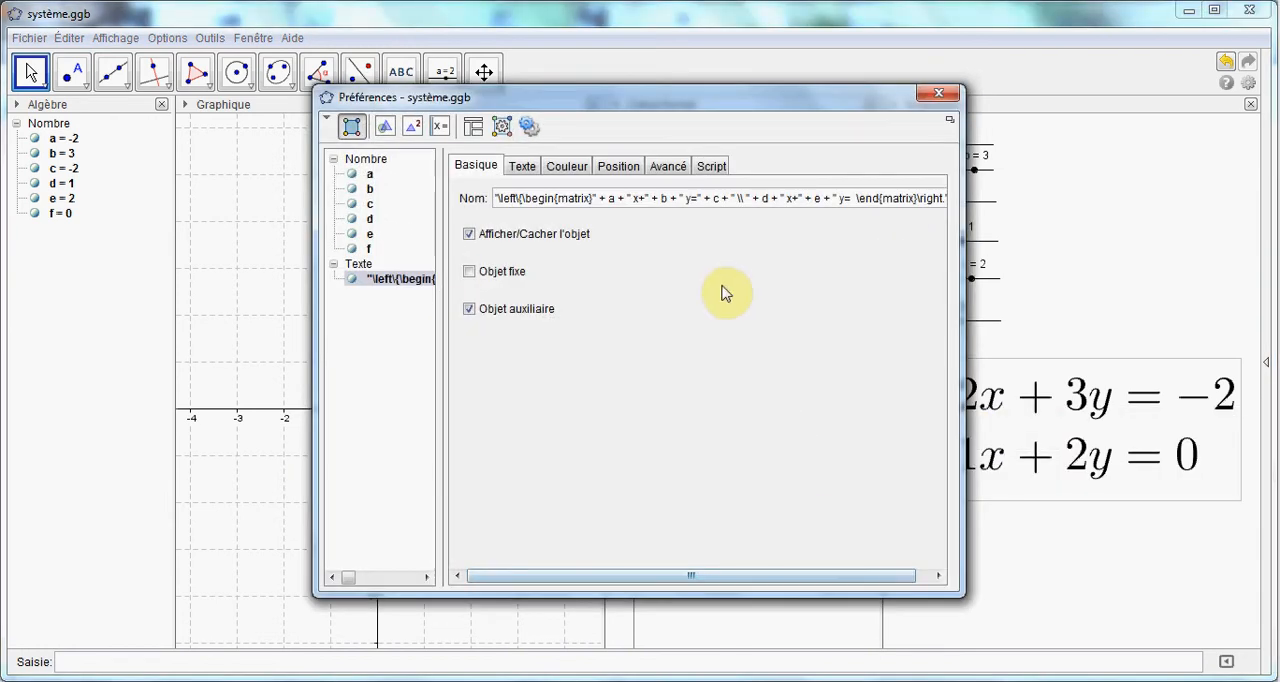
{"action": "left_click", "coordinate": [524, 166]}
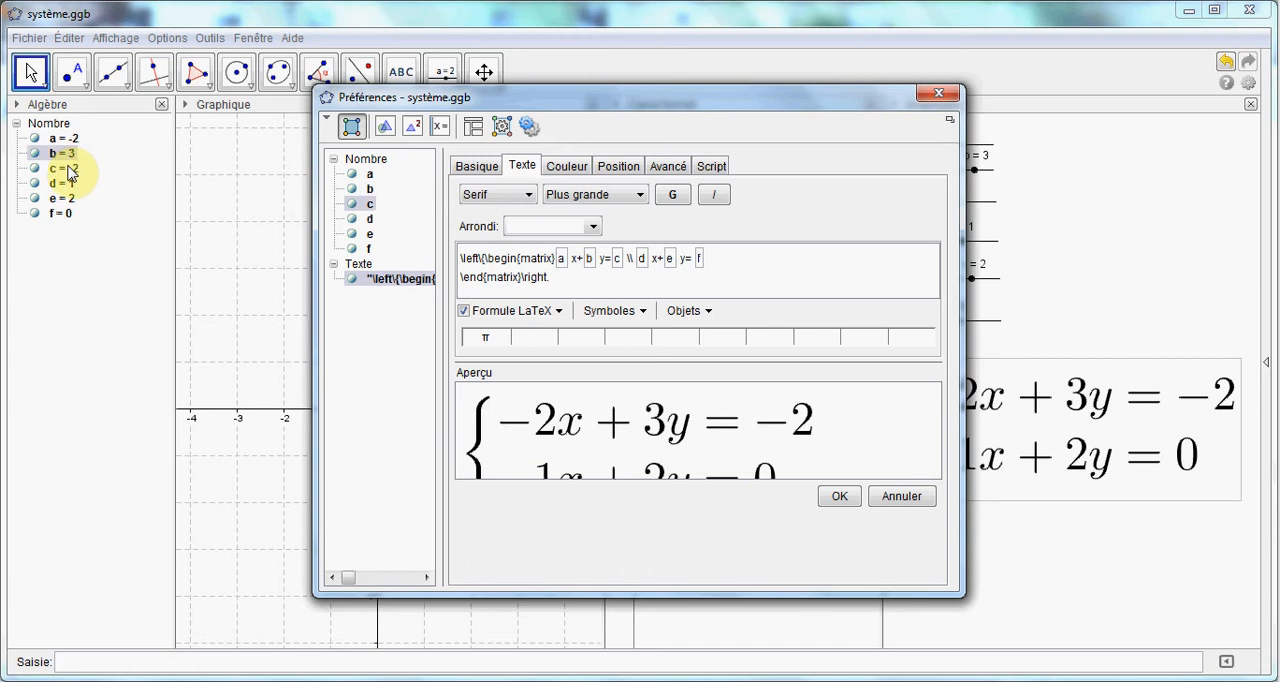
{"action": "left_click", "coordinate": [718, 260]}
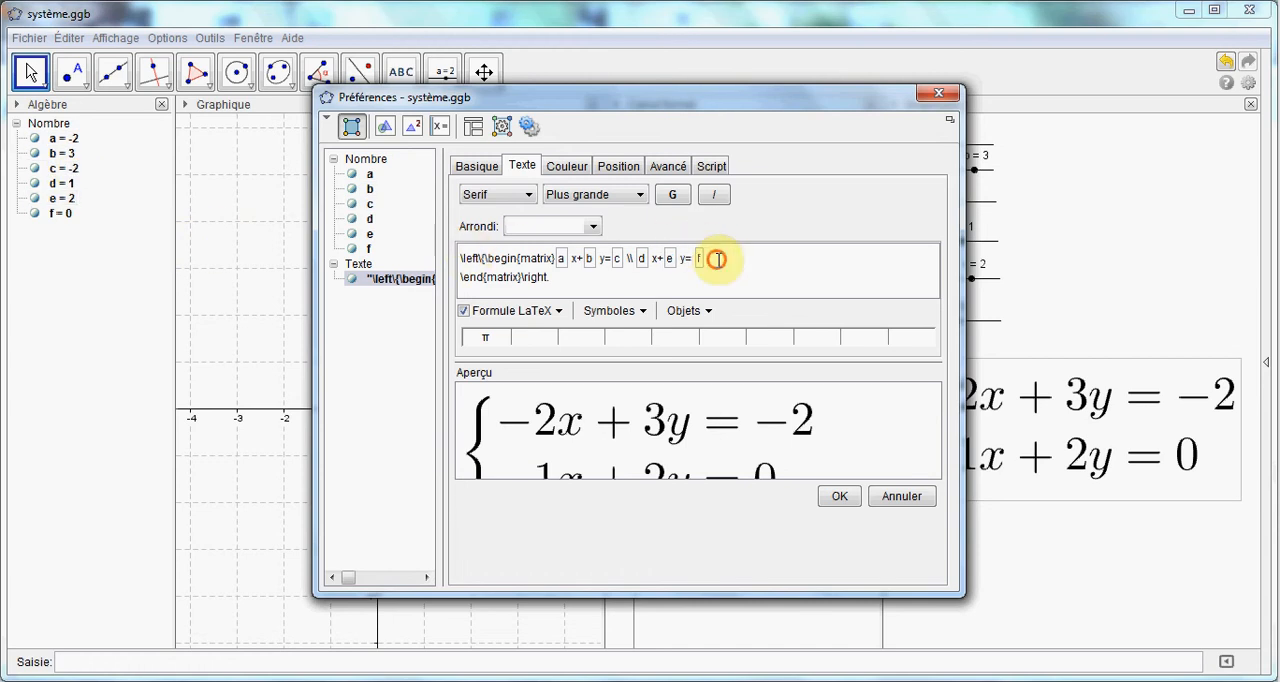
{"action": "left_click", "coordinate": [707, 313]}
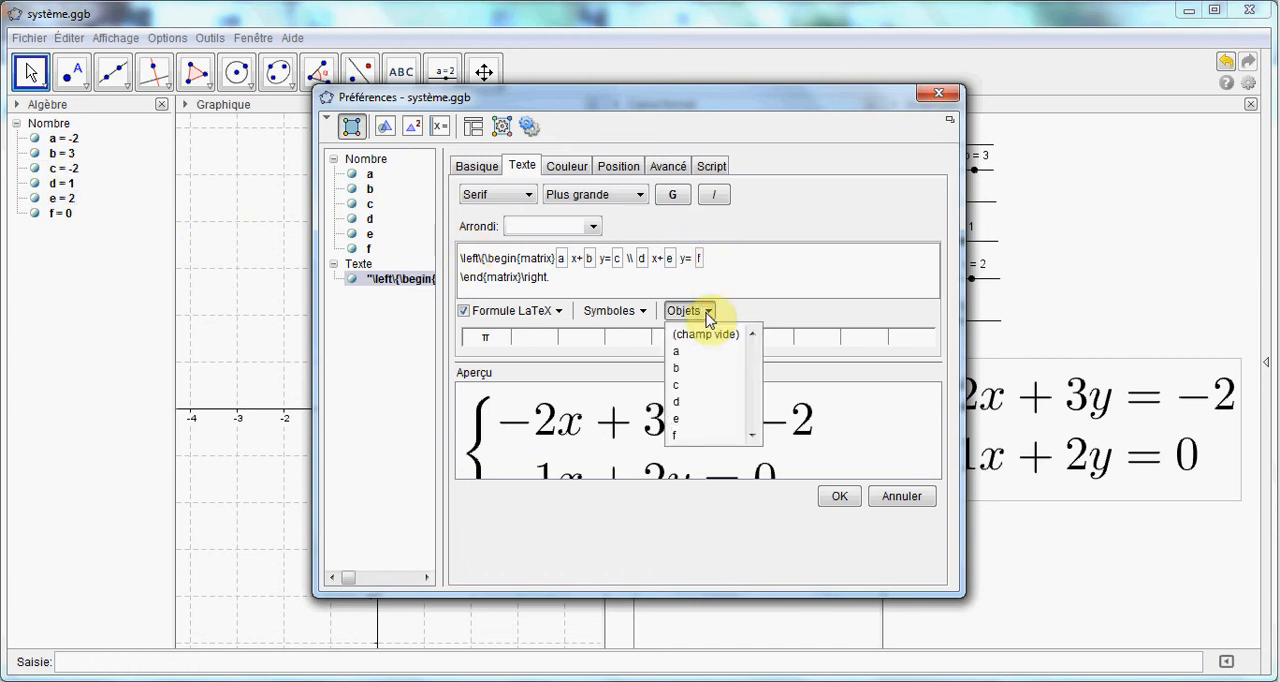
{"action": "left_click", "coordinate": [707, 313]}
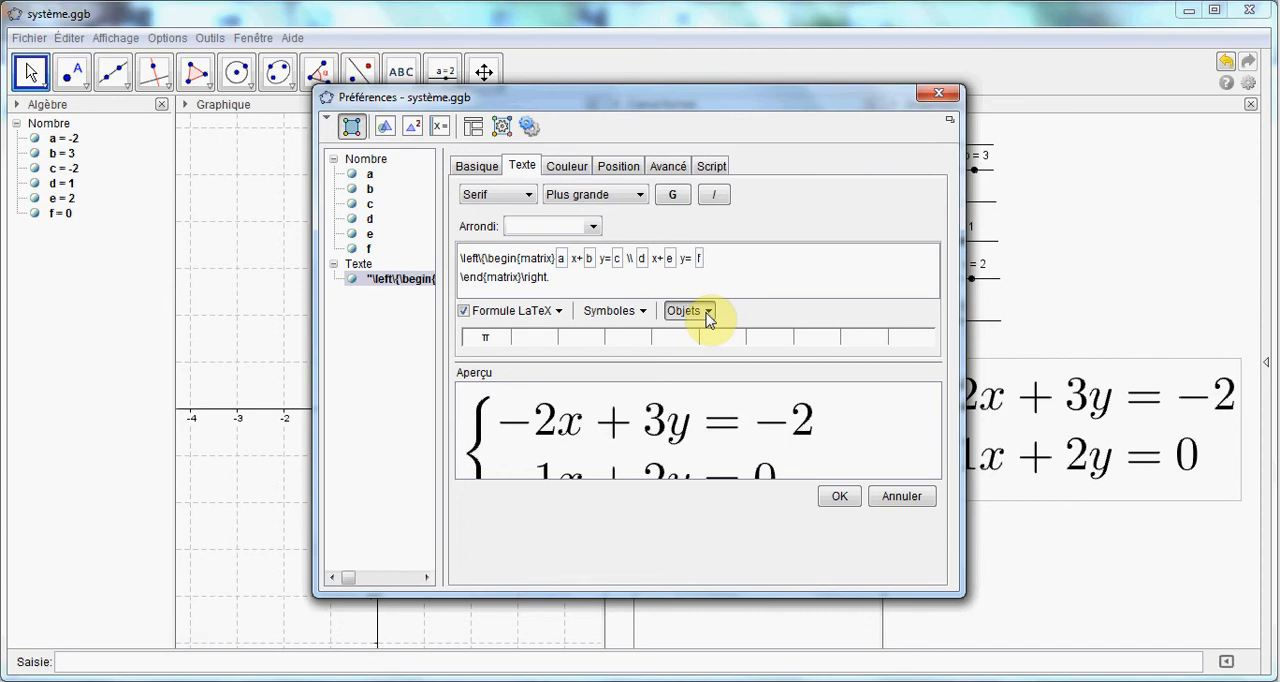
{"action": "left_click", "coordinate": [937, 96]}
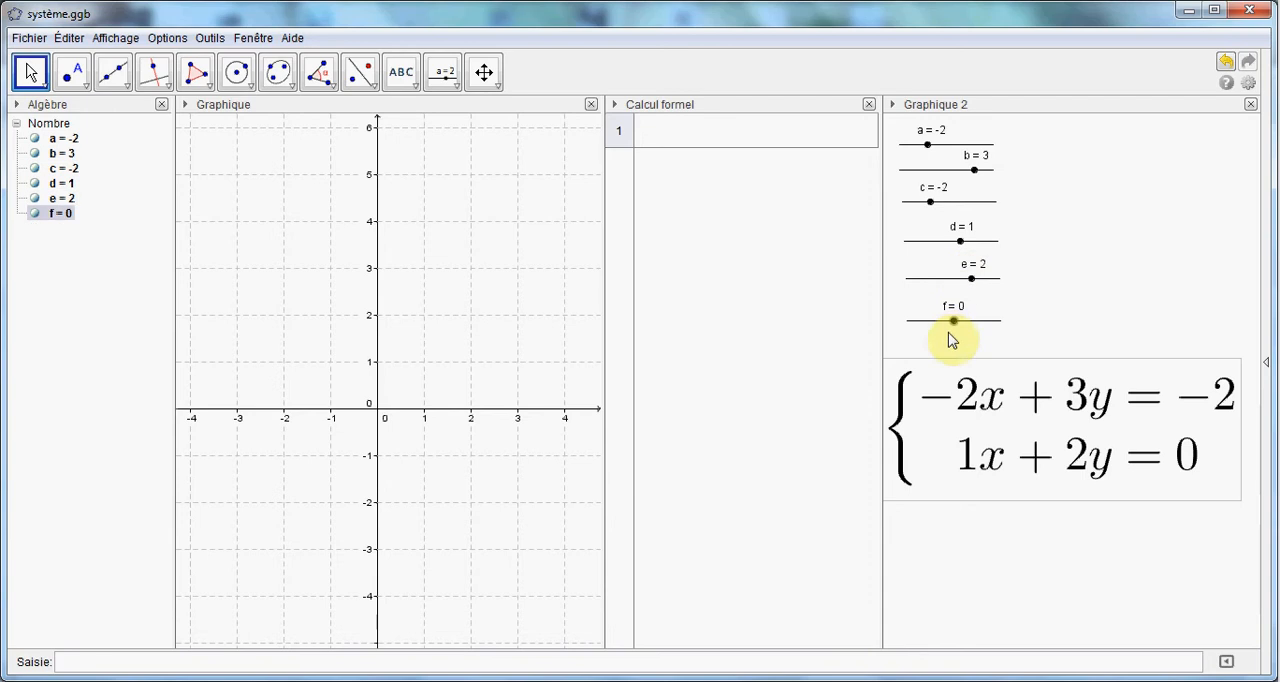
{"action": "left_click_drag", "start_coordinate": [954, 321], "coordinate": [955, 322]}
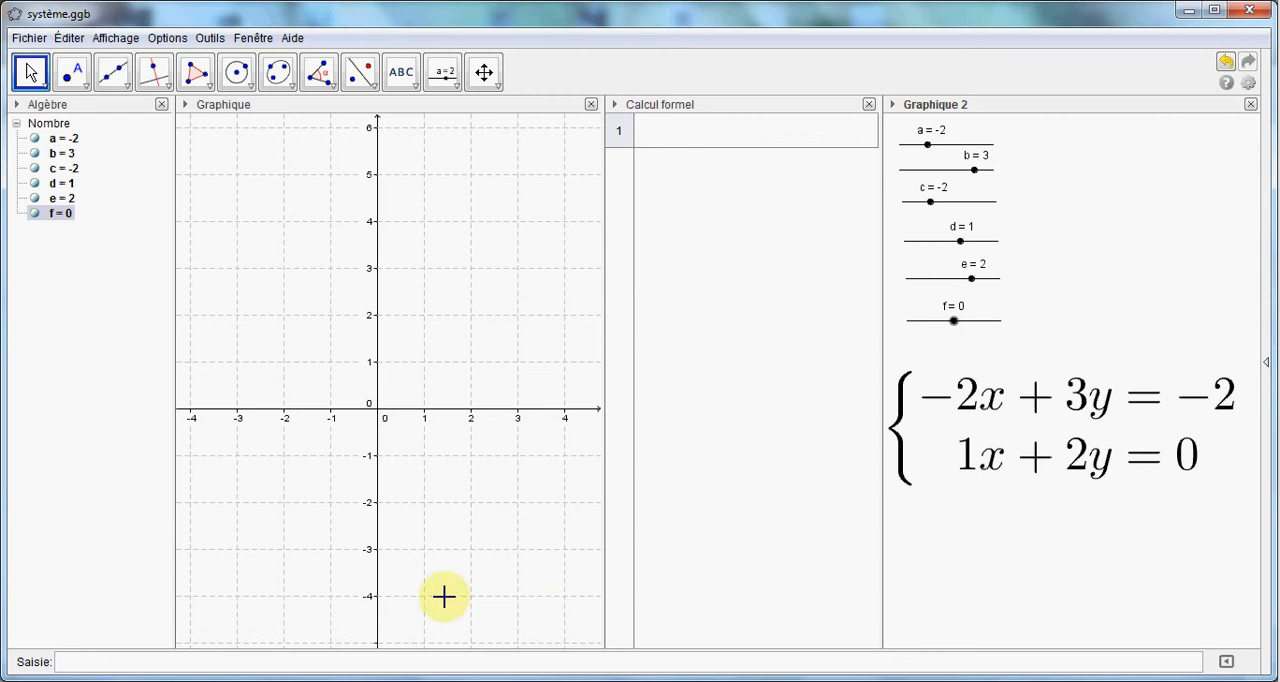
Plot the line a*x+b*y=c and display its equation in the form y = a x + b
{"action": "left_click", "coordinate": [305, 662]}
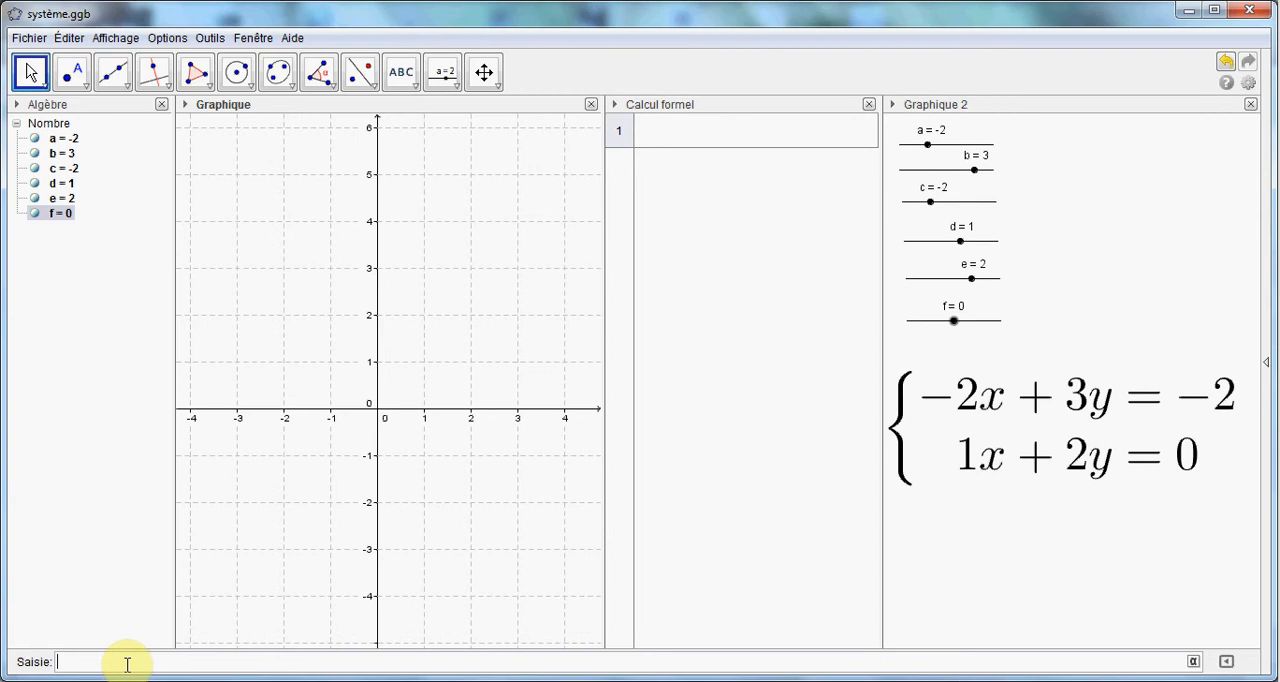
{"action": "type", "text": "a*x+b*y=c"}
{"action": "key", "text": "Return"}
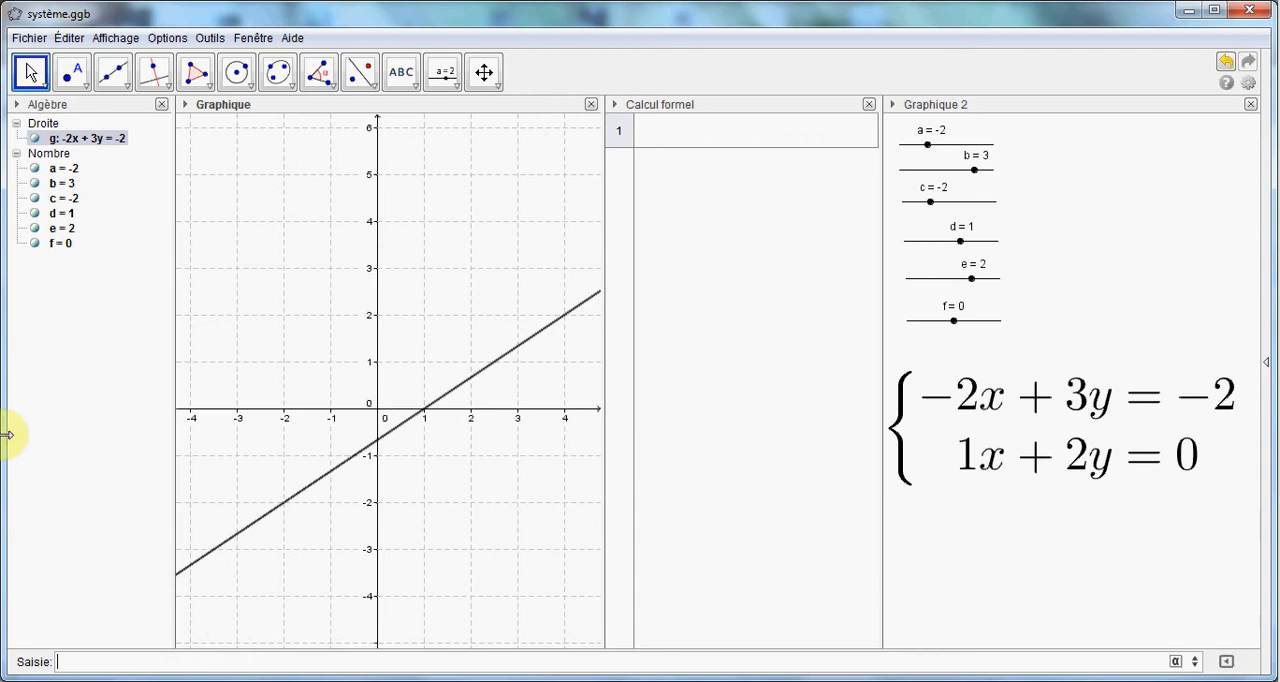
{"action": "right_click", "coordinate": [87, 143]}
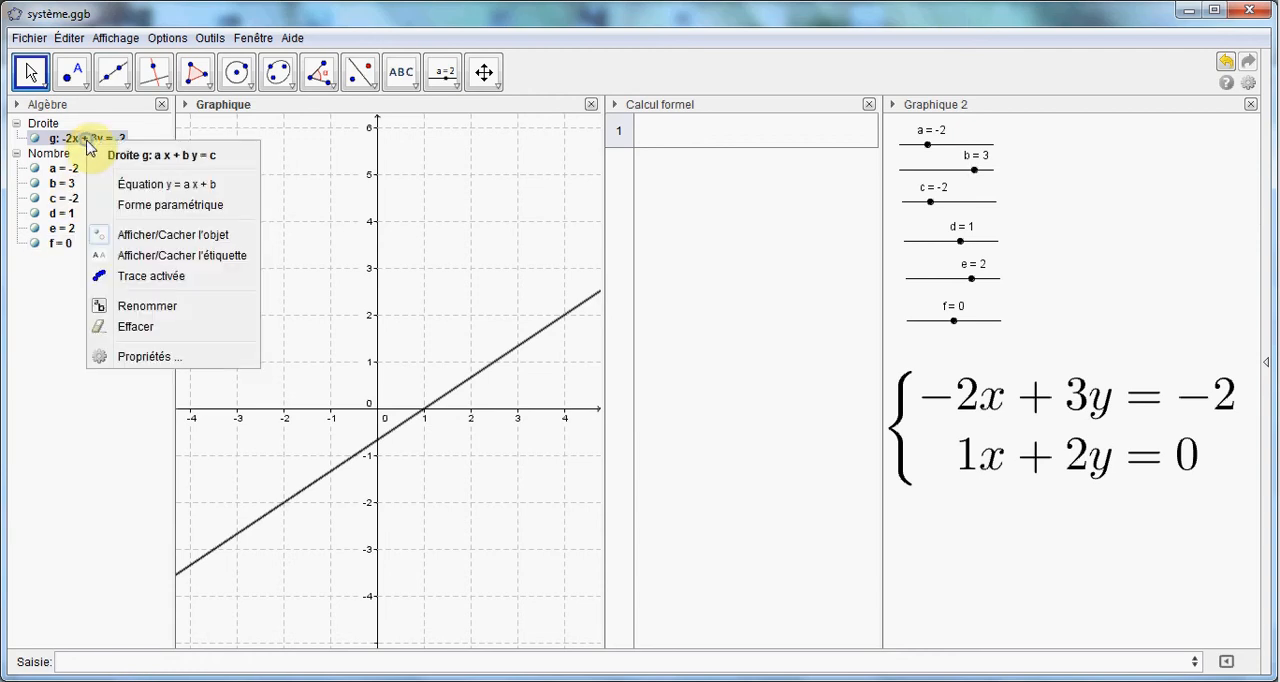
{"action": "left_click", "coordinate": [131, 182]}
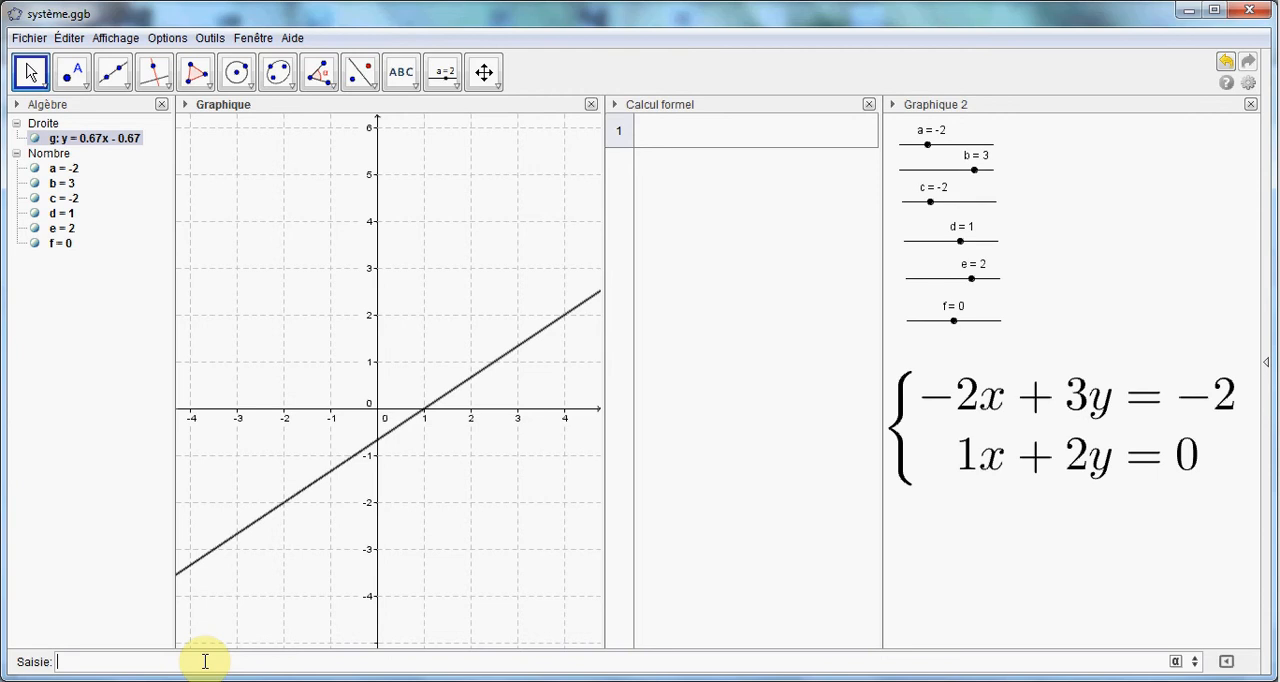
Plot the second line of the system as d*x+e*y=f
{"action": "type", "text": "d*x+e*y=f"}
{"action": "key", "text": "Return"}
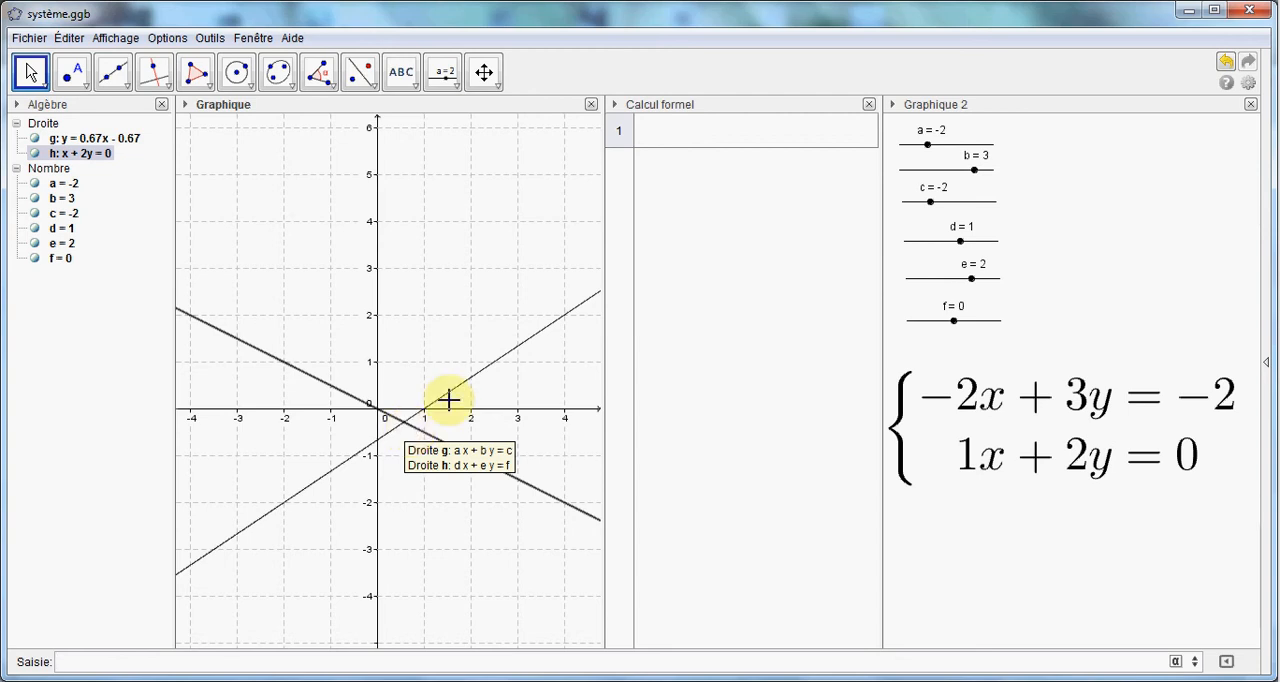
Enter the first equation, a*x+b*y=c, in row 1 of the computer algebra view
{"action": "left_click", "coordinate": [670, 130]}
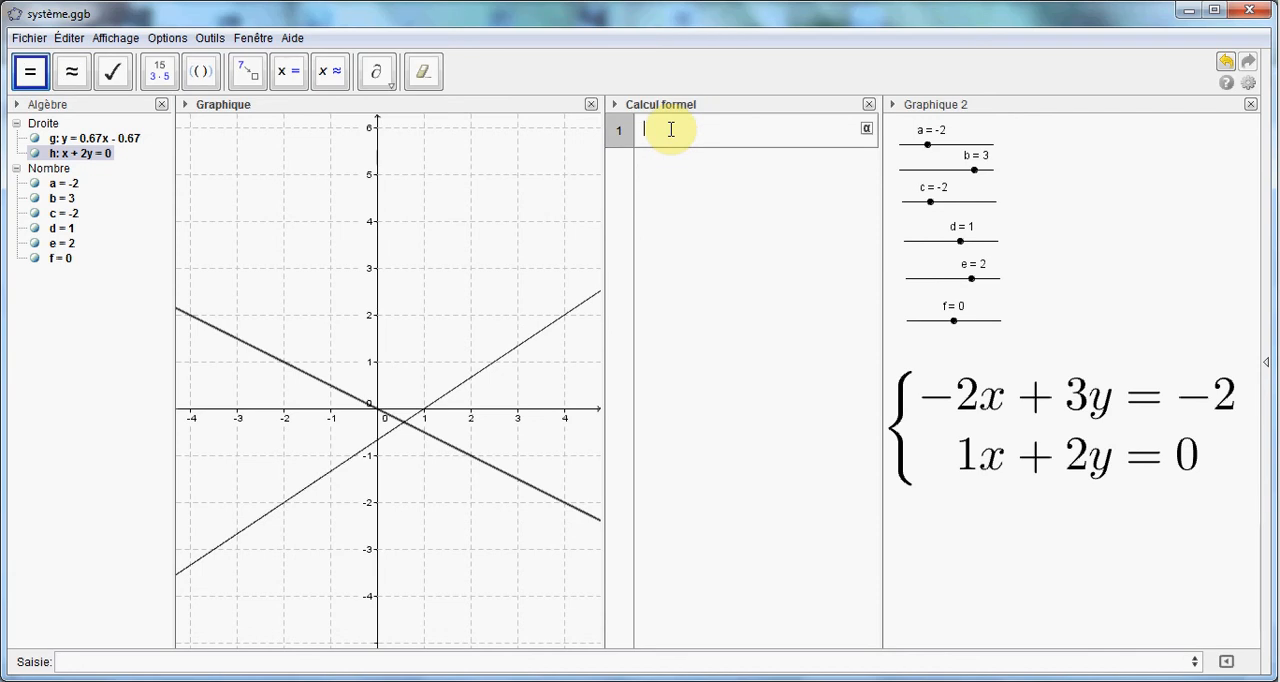
{"action": "type", "text": "a*x+b*y=c"}
{"action": "key", "text": "Return"}
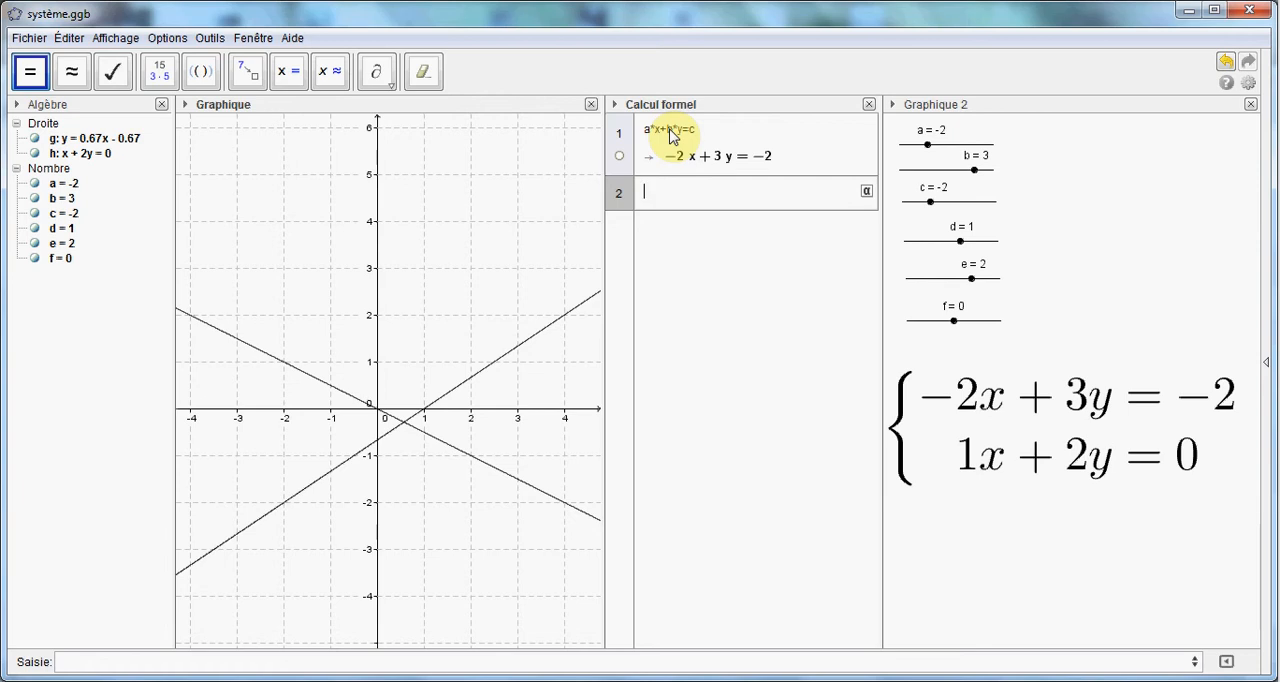
Enter the second equation, d*x+e*y=f, in row 2 of the computer algebra view
{"action": "type", "text": "d*x+e*y=f"}
{"action": "key", "text": "Return"}
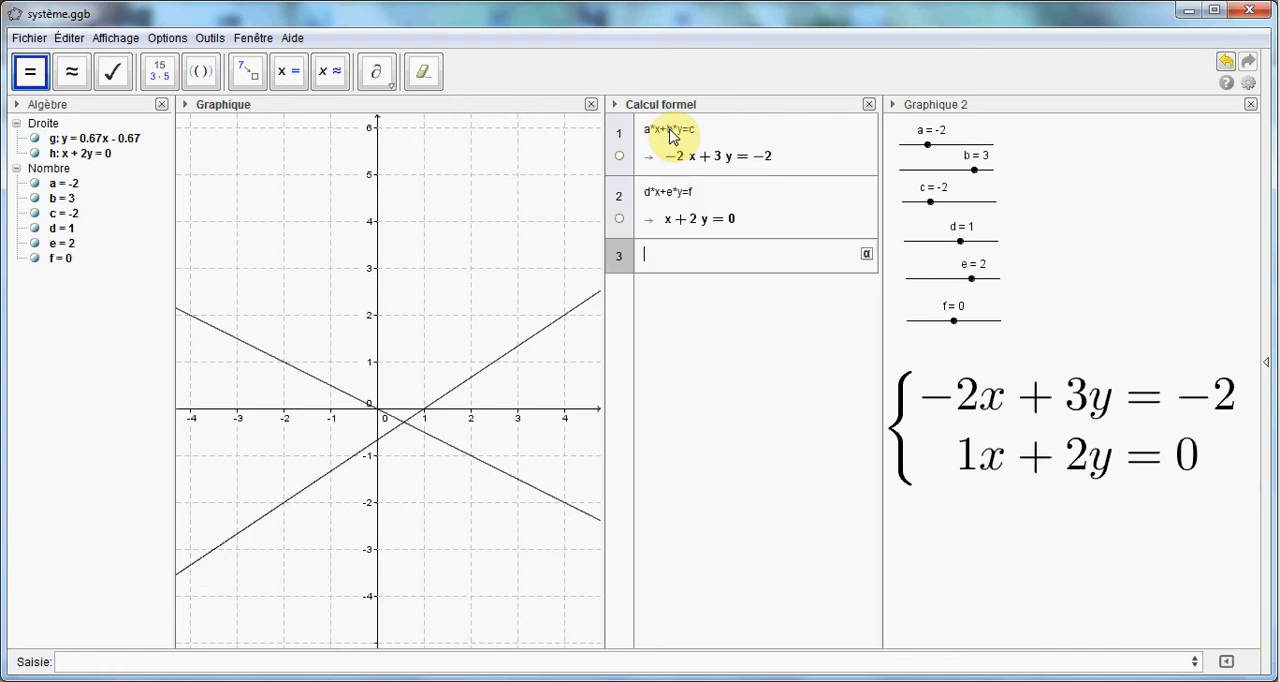
Display the equation of line h in the form y = a x + b
{"action": "right_click", "coordinate": [100, 158]}
{"action": "left_click", "coordinate": [152, 200]}
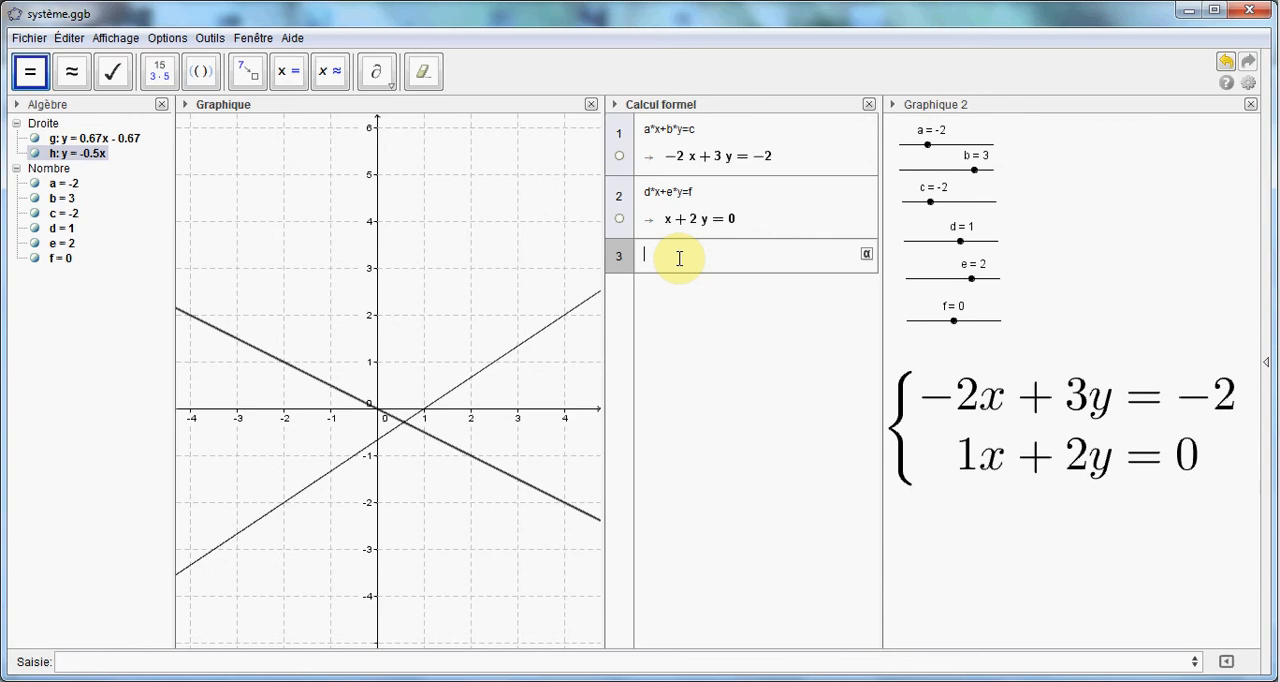
Solve the system exactly in row 3 of the computer algebra view using the list {$1,$2}
{"action": "type", "text": "("}
{"action": "type", "text": "$"}
{"action": "type", "text": "1,$"}
{"action": "type", "text": "2"}
{"action": "left_click", "coordinate": [704, 258]}
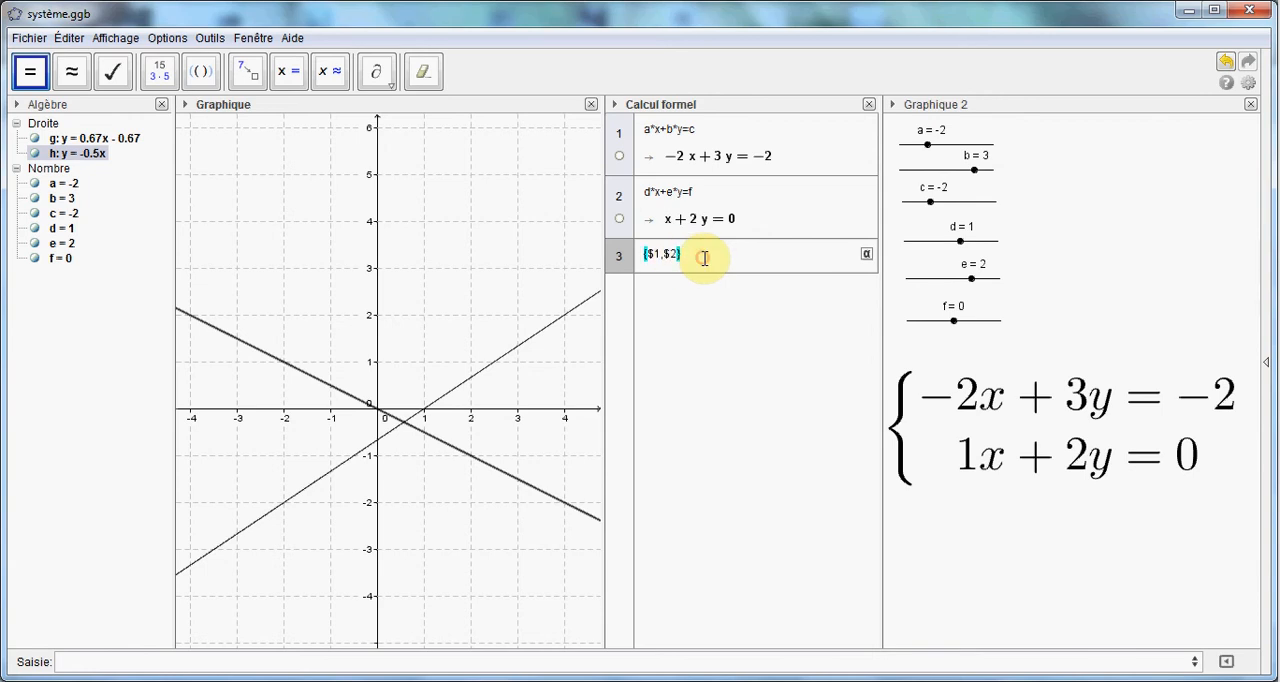
{"action": "left_click", "coordinate": [296, 77]}
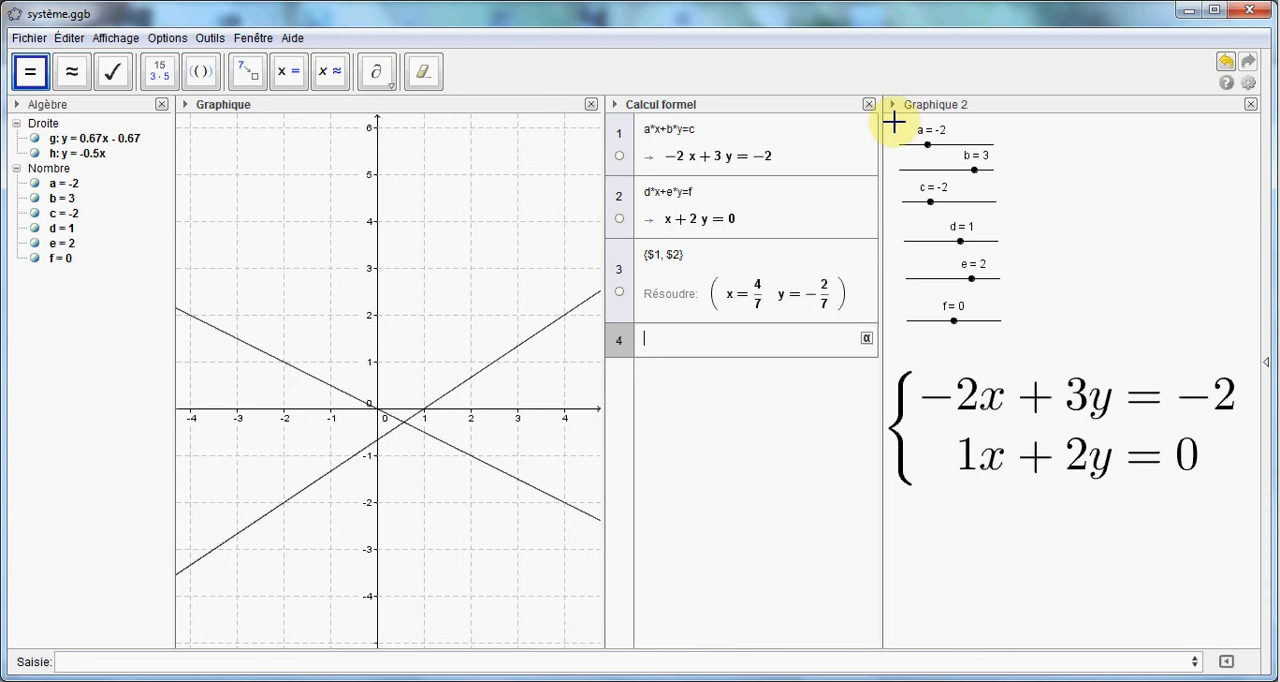
Set slider f to -2
{"action": "left_click", "coordinate": [1057, 108]}
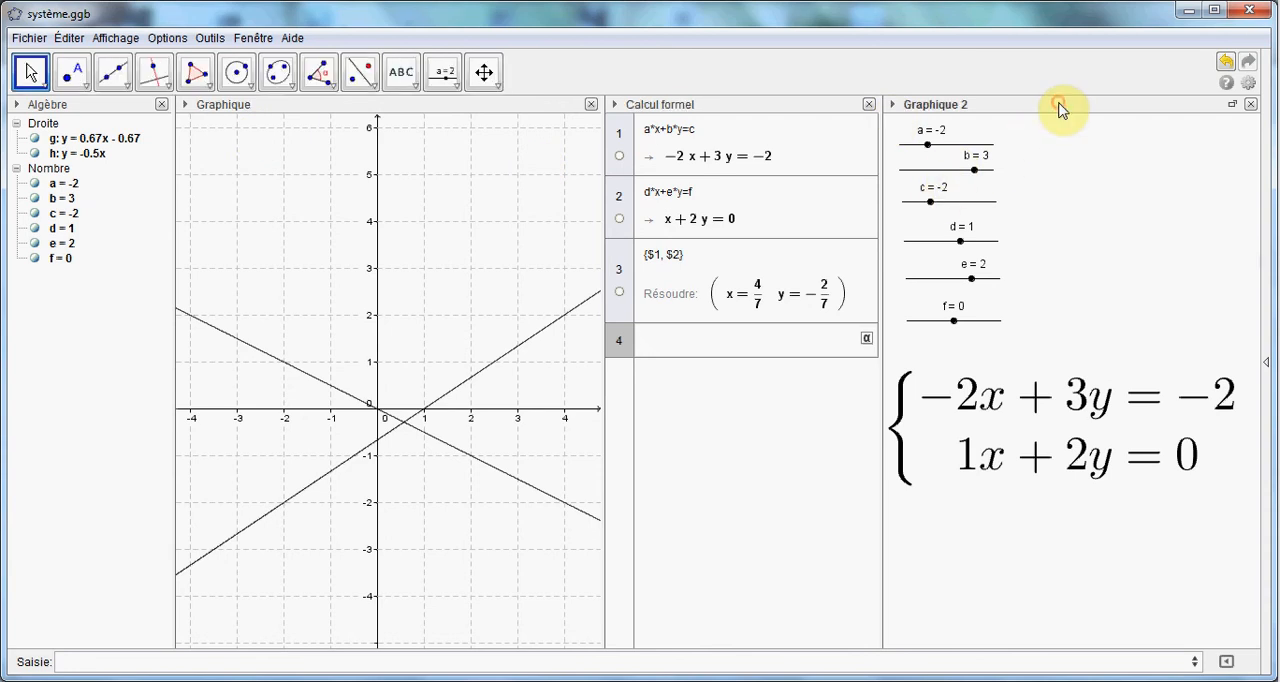
{"action": "left_click", "coordinate": [962, 325]}
{"action": "left_click_drag", "start_coordinate": [963, 324], "coordinate": [935, 322]}
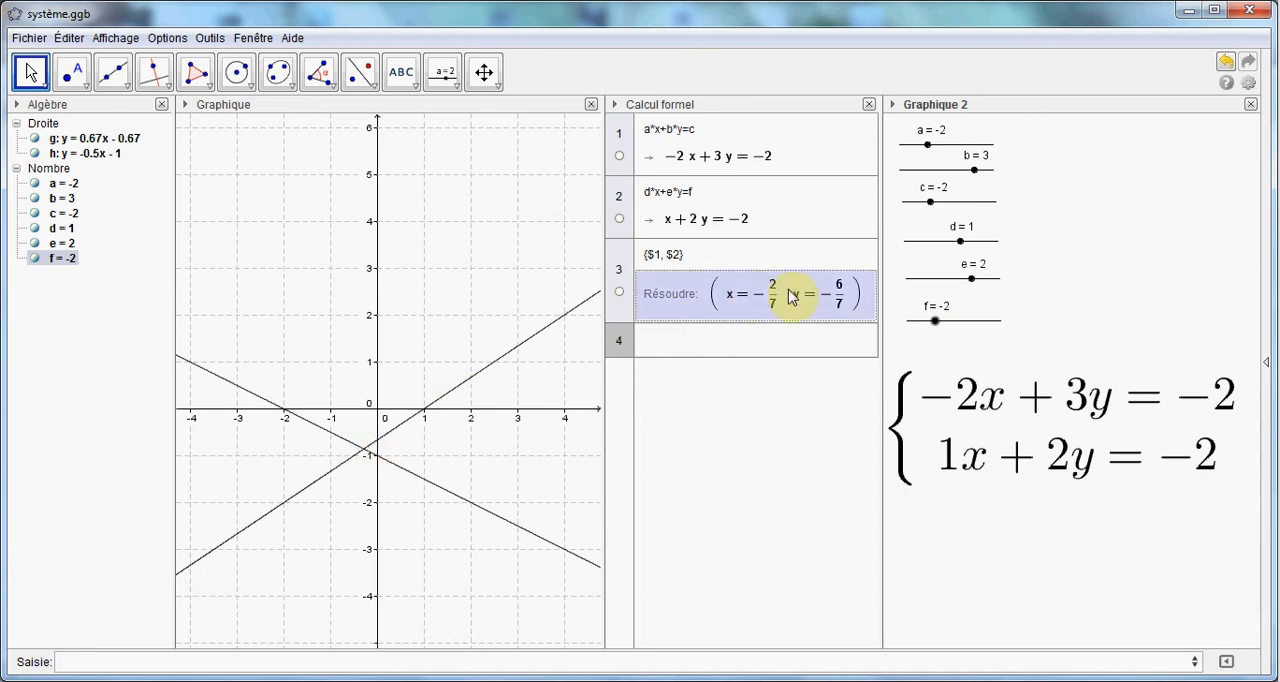
Eliminate x in rows 4 to 6 of the computer algebra view by entering 2*$2, $1 and $4+$5
{"action": "left_click", "coordinate": [797, 341]}
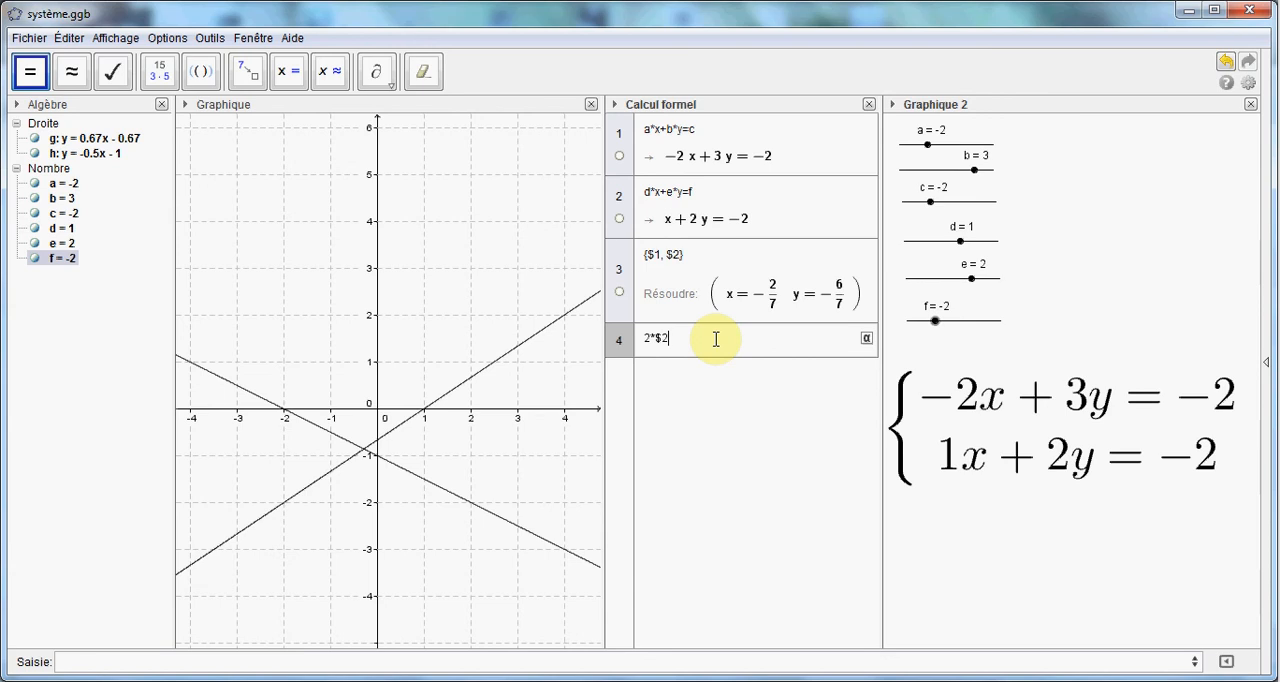
{"action": "key", "text": "Return"}
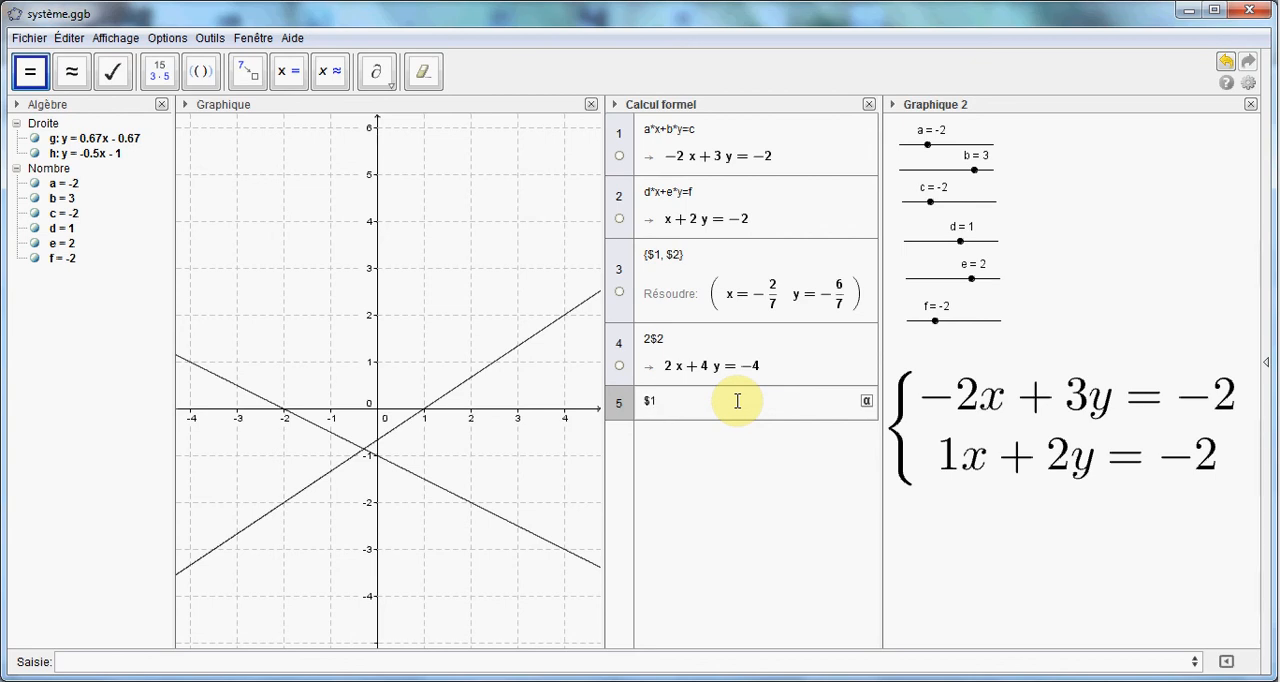
{"action": "key", "text": "Return"}
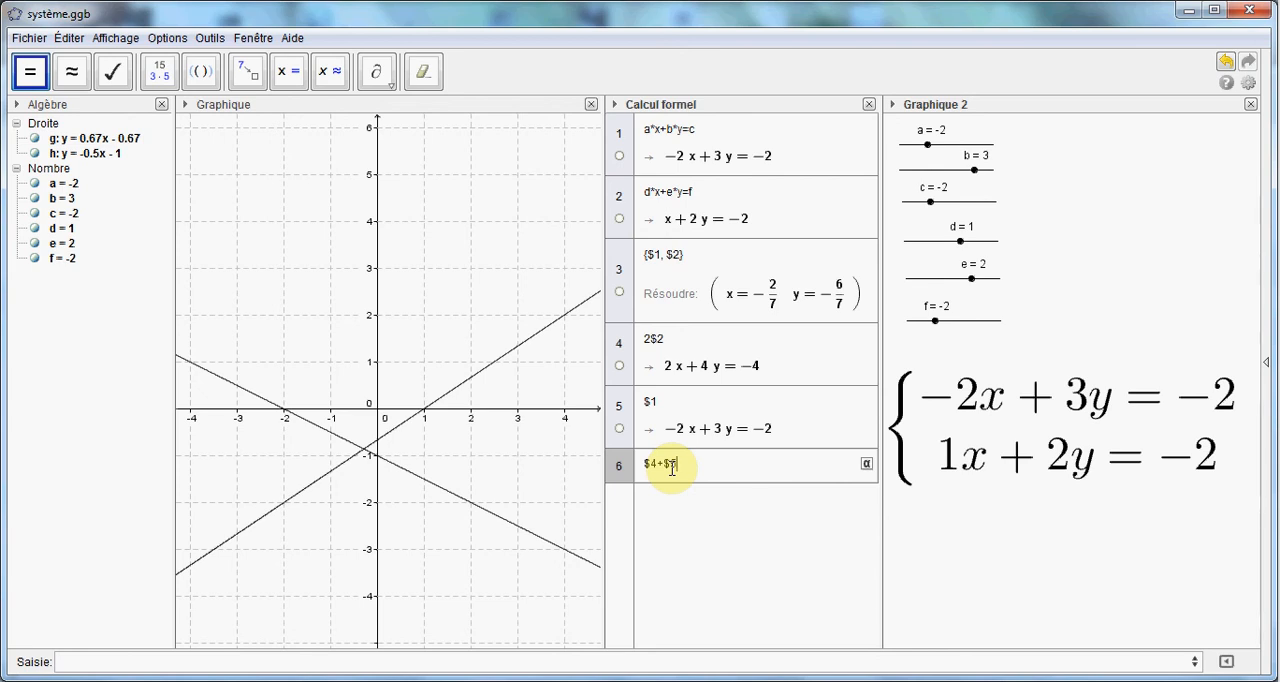
{"action": "key", "text": "Return"}
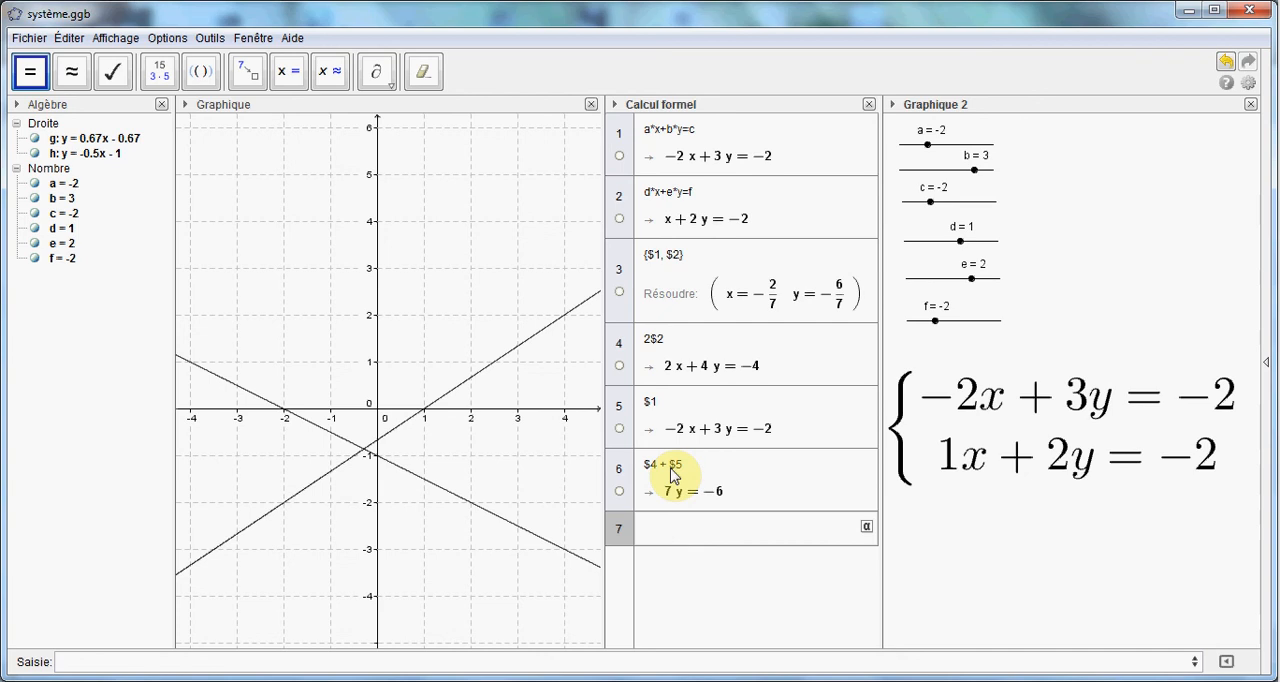
Copy the result of row 6 into row 7 and solve it exactly for y
{"action": "left_click", "coordinate": [672, 480]}
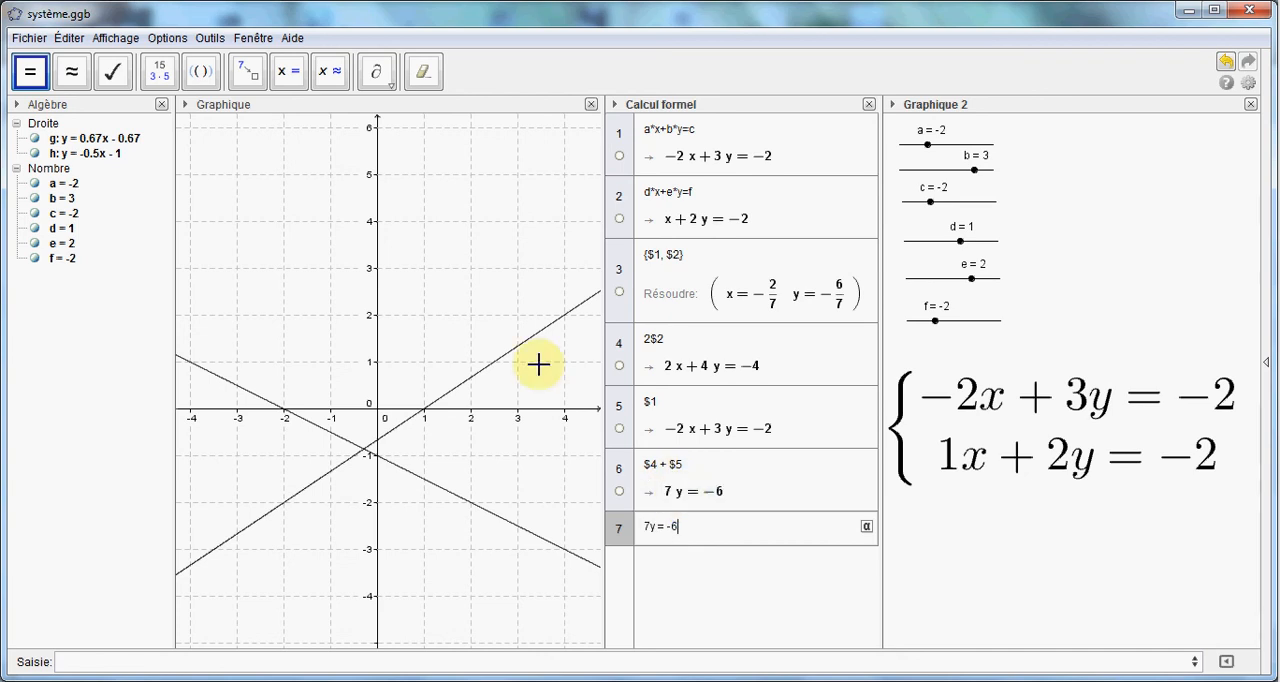
{"action": "left_click", "coordinate": [291, 76]}
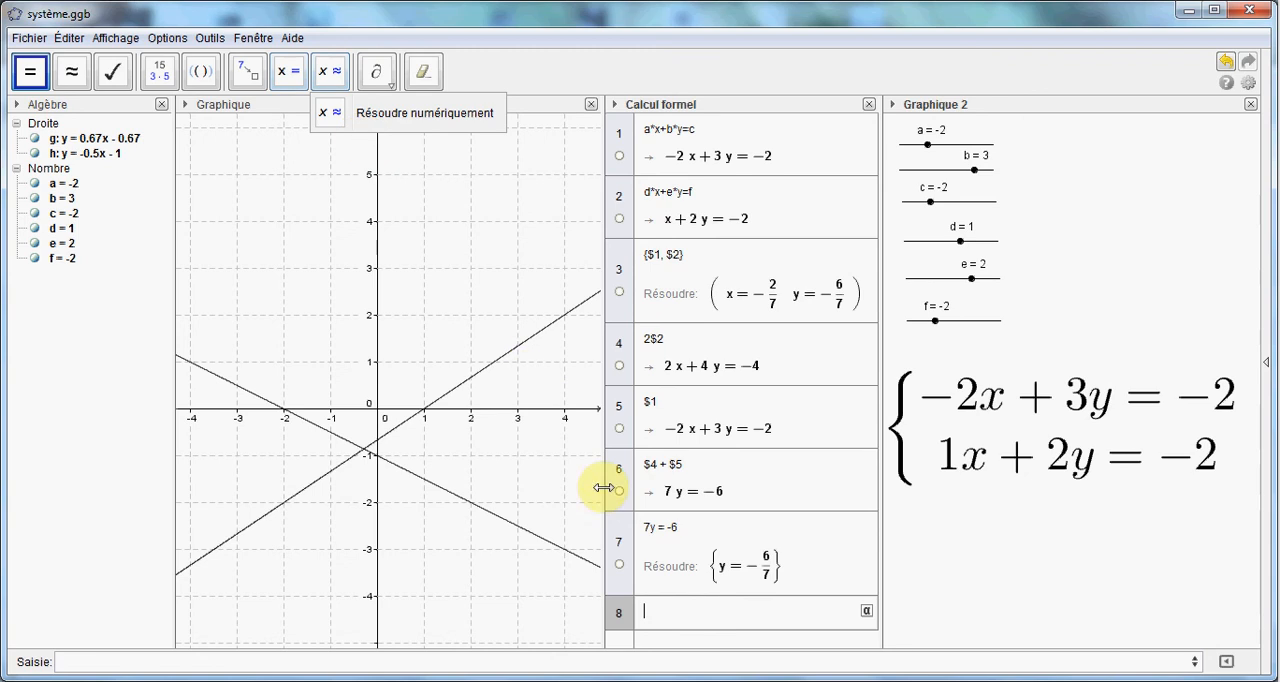
Copy the equation x + 2y = -2 from row 2 into row 8 and substitute -6/7 for y, evaluated exactly
{"action": "left_click", "coordinate": [755, 601]}
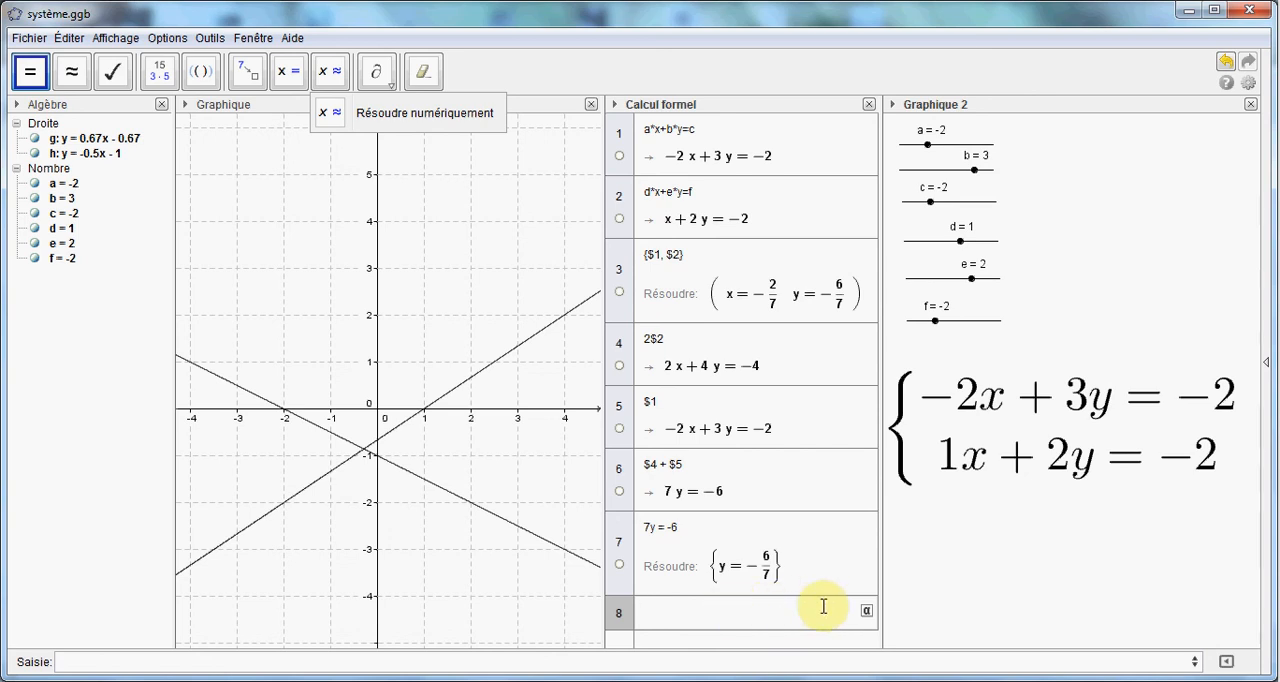
{"action": "left_click", "coordinate": [713, 231]}
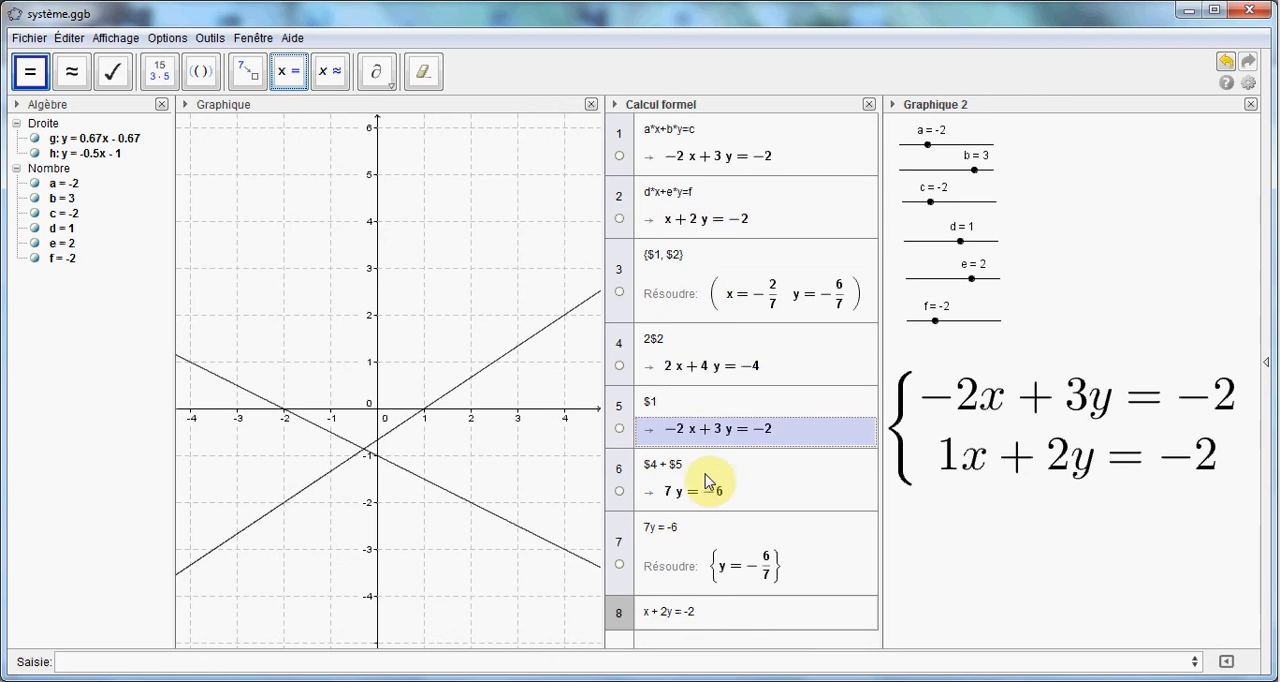
{"action": "left_click", "coordinate": [698, 611]}
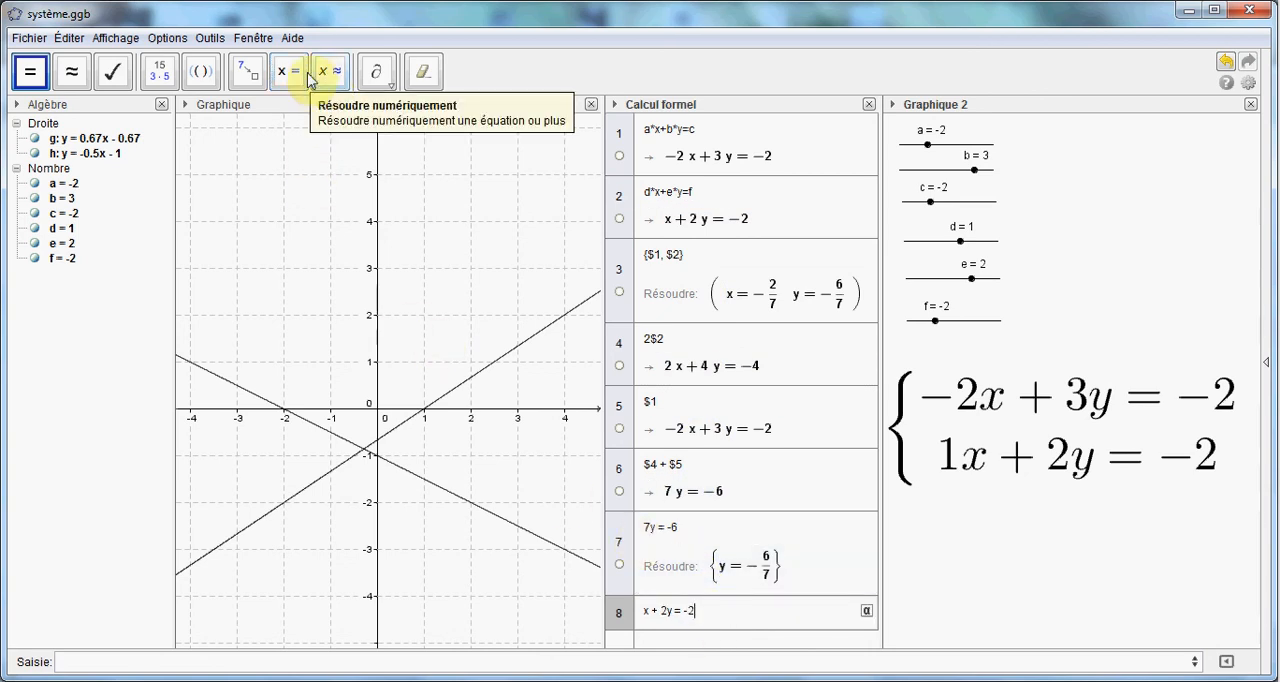
{"action": "left_click", "coordinate": [249, 77]}
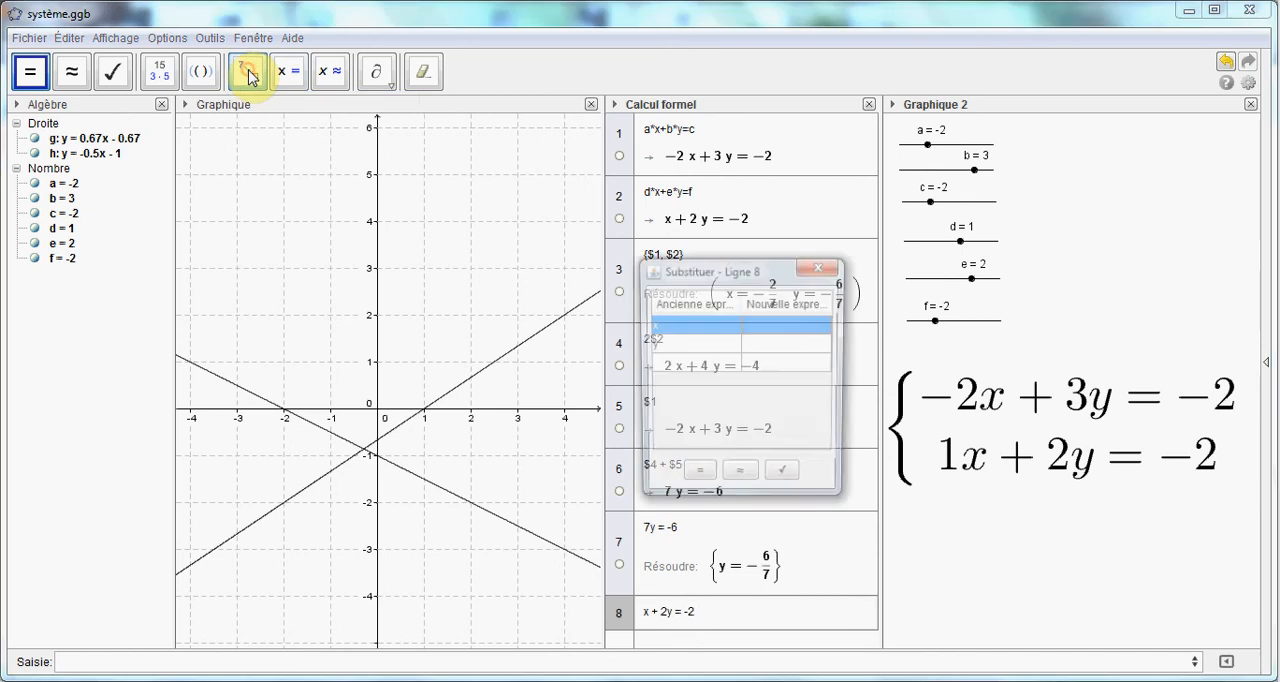
{"action": "left_click", "coordinate": [790, 364]}
{"action": "left_click", "coordinate": [786, 344]}
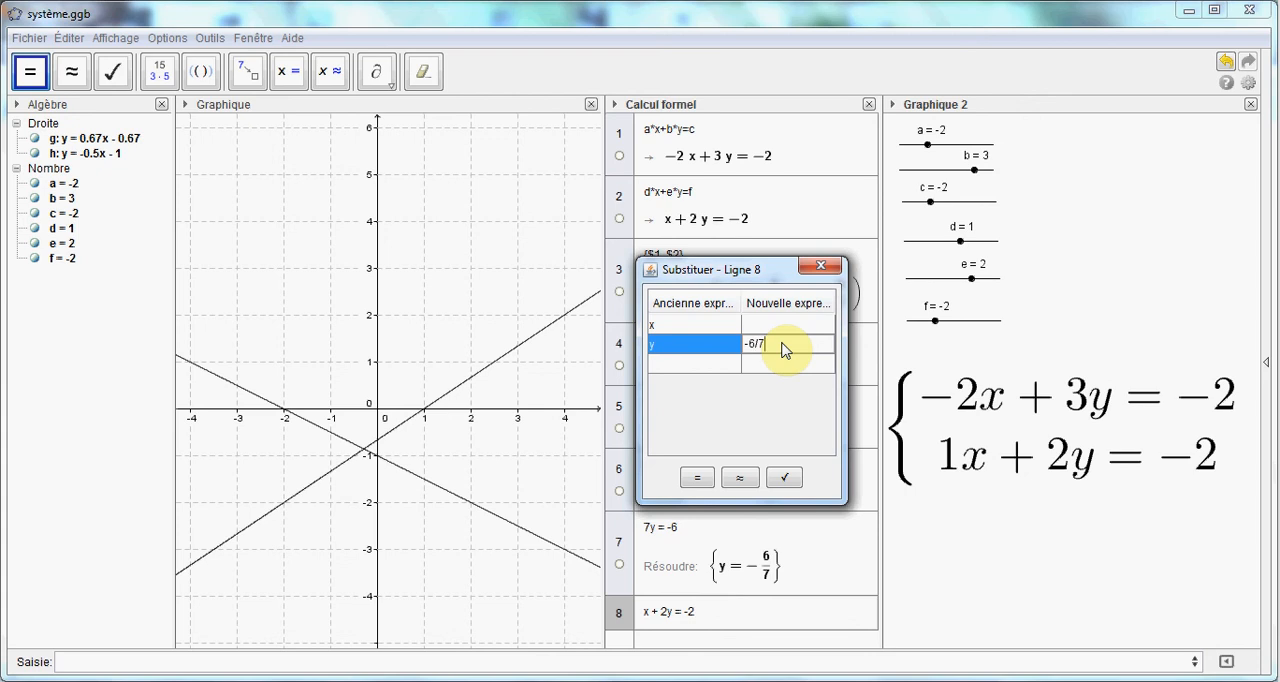
{"action": "left_click", "coordinate": [699, 478]}
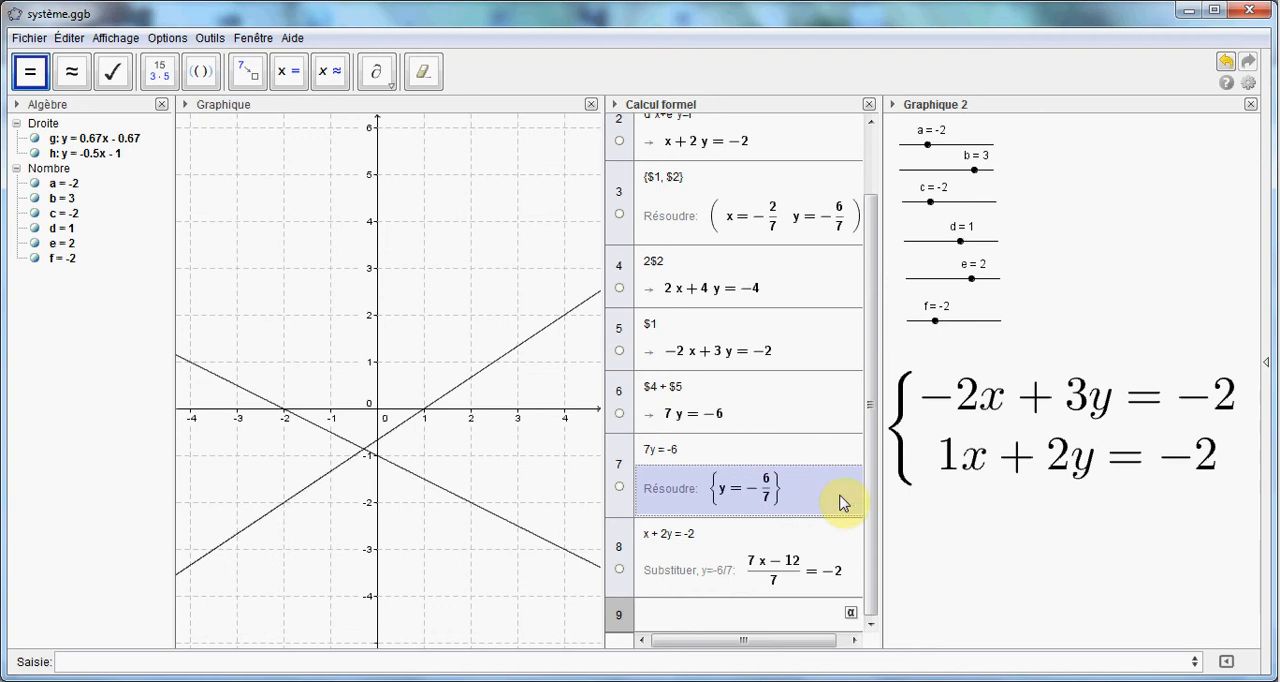
Copy the substituted equation from row 8 into row 9 and solve it exactly for x
{"action": "left_click_drag", "start_coordinate": [867, 485], "coordinate": [869, 510]}
{"action": "left_click", "coordinate": [781, 570]}
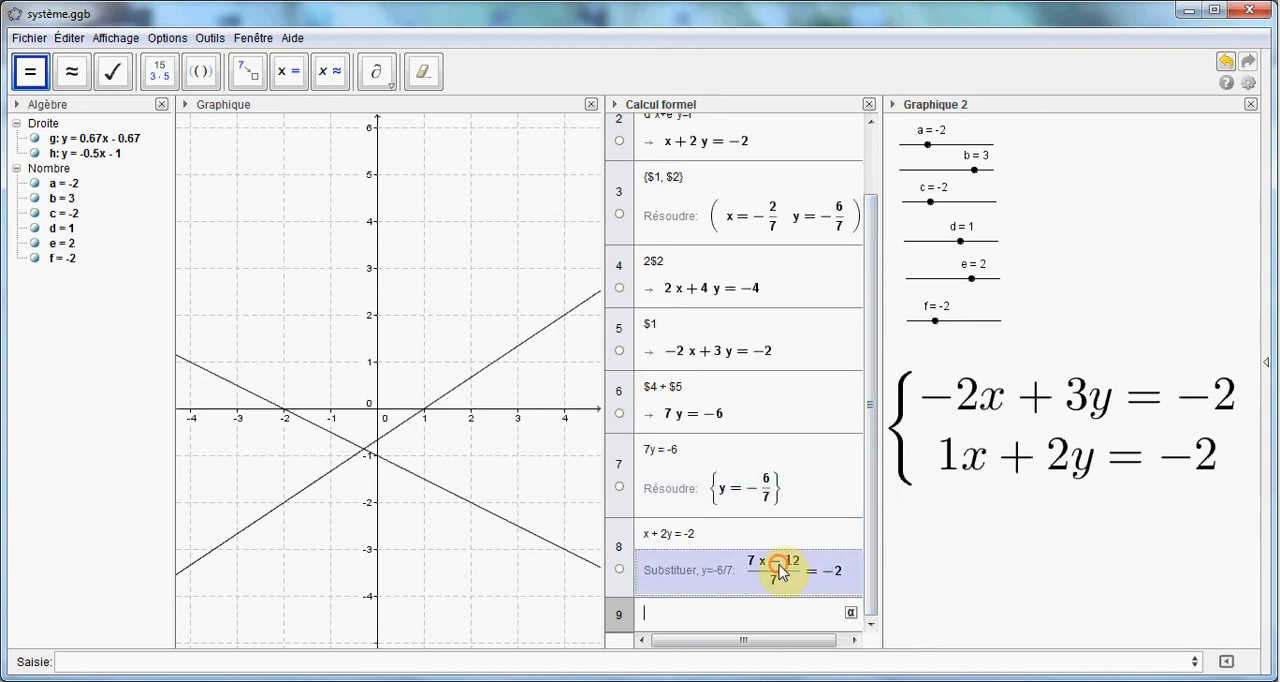
{"action": "left_click", "coordinate": [292, 74]}
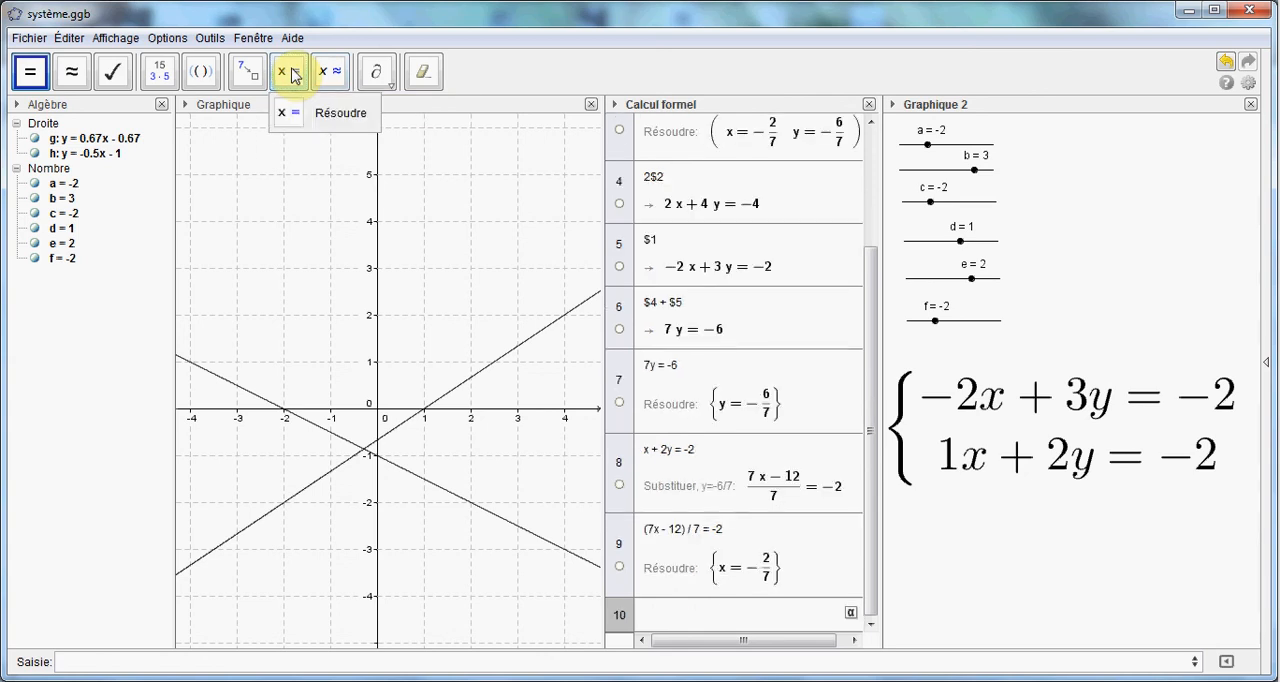
{"action": "left_click", "coordinate": [730, 568]}
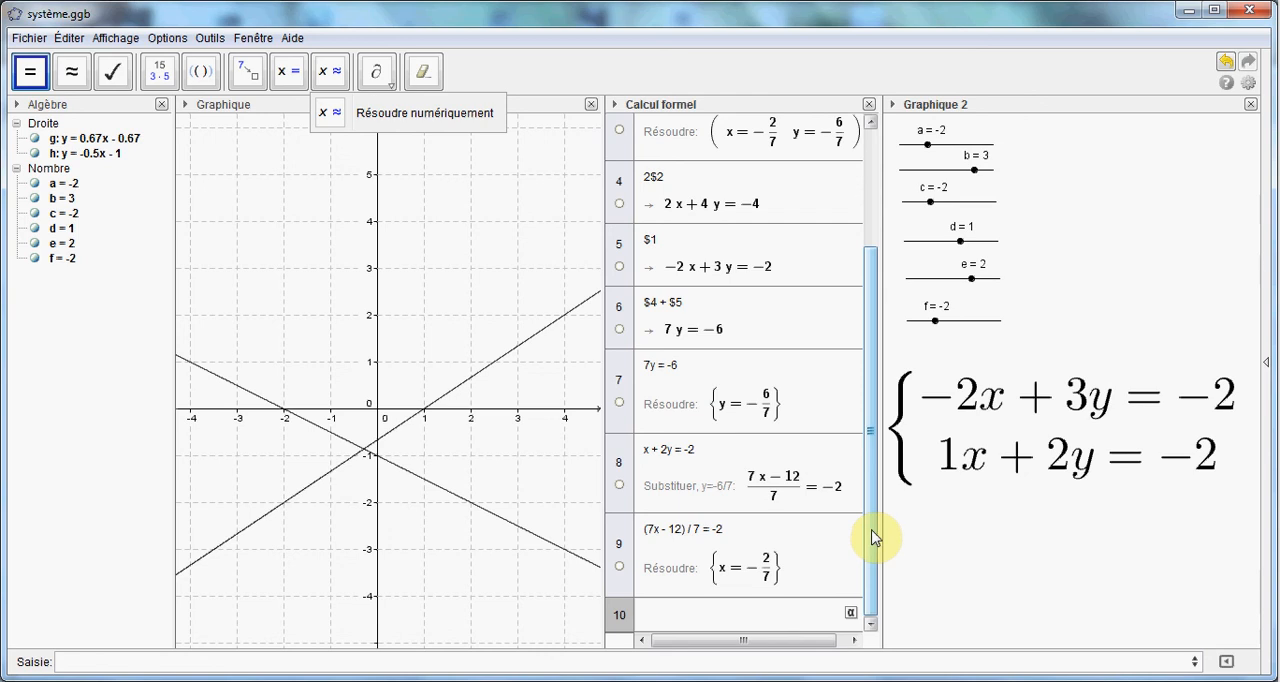
Set slider f to 0 and check how rows 1 to 9 of the computer algebra view respond
{"action": "left_click_drag", "start_coordinate": [872, 537], "coordinate": [863, 422]}
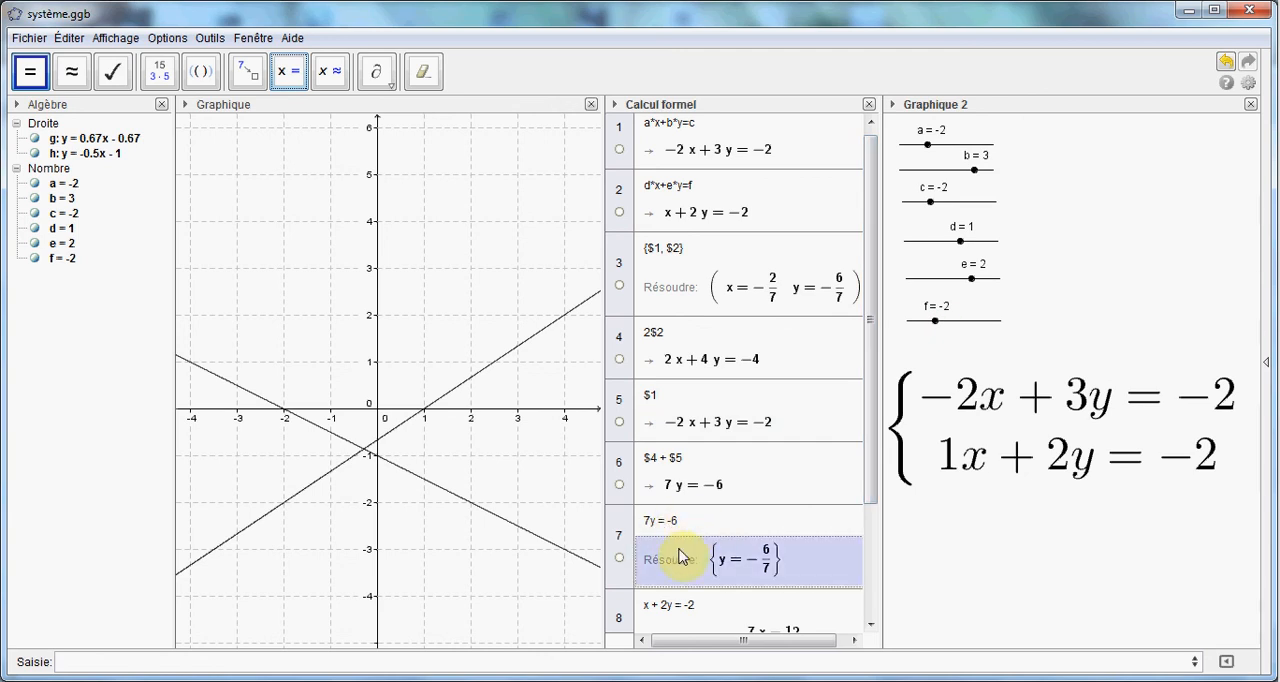
{"action": "left_click", "coordinate": [936, 323]}
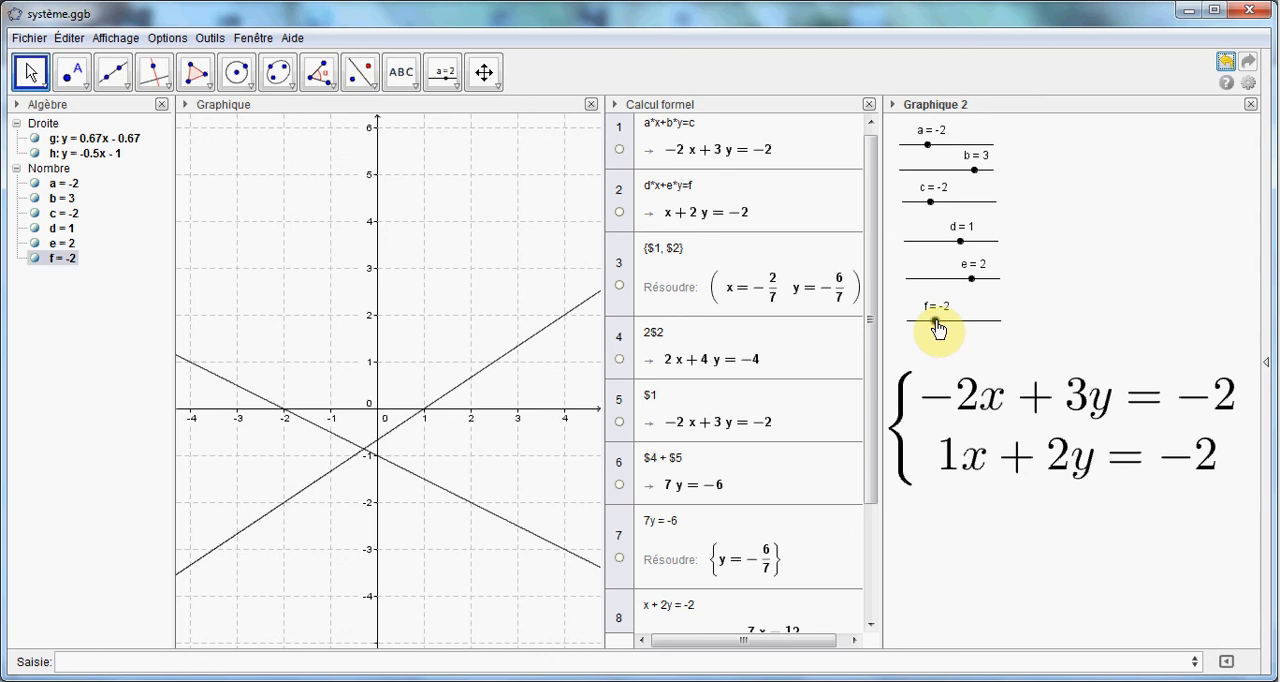
{"action": "left_click_drag", "start_coordinate": [936, 328], "coordinate": [958, 326]}
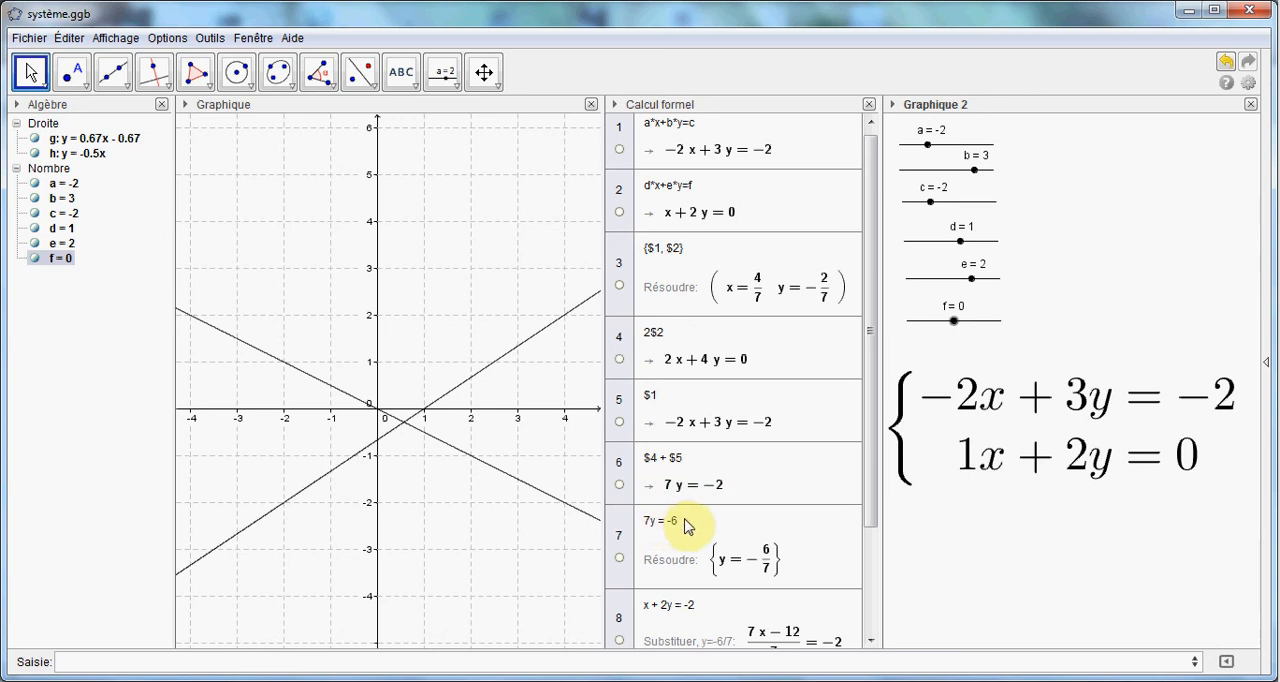
{"action": "left_click_drag", "start_coordinate": [869, 487], "coordinate": [891, 597]}
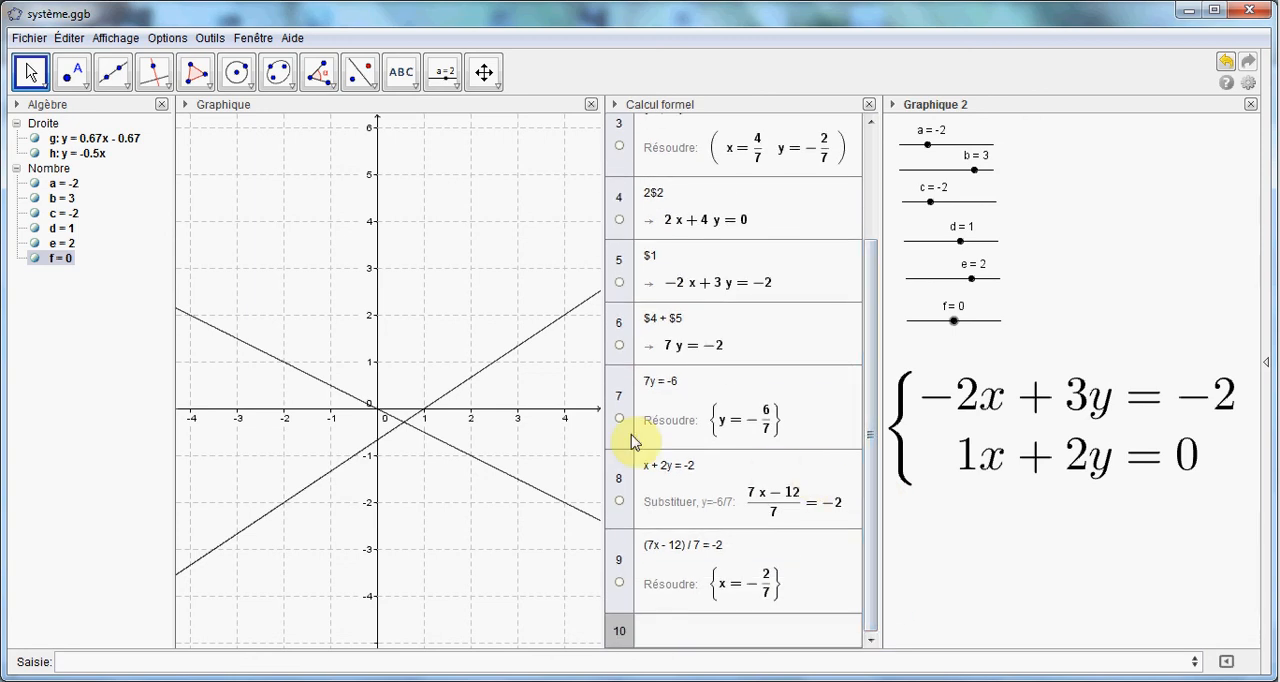